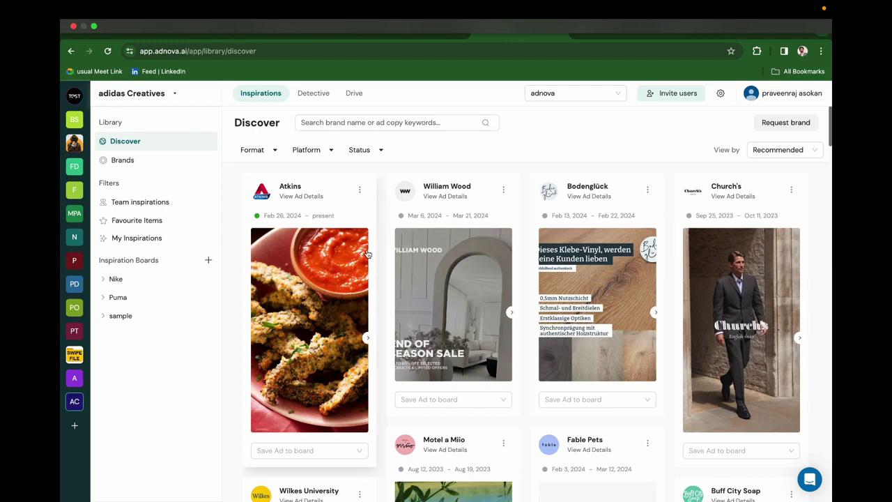
View the form for creating a workspace, including its name field, and return to the current workspace without creating one
left_click(74, 428)
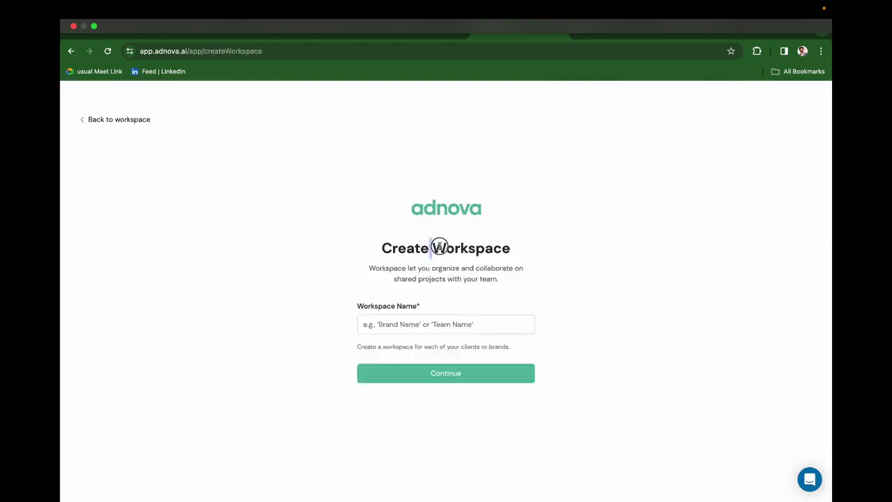
left_click_drag(438, 248, 520, 247)
left_click(537, 251)
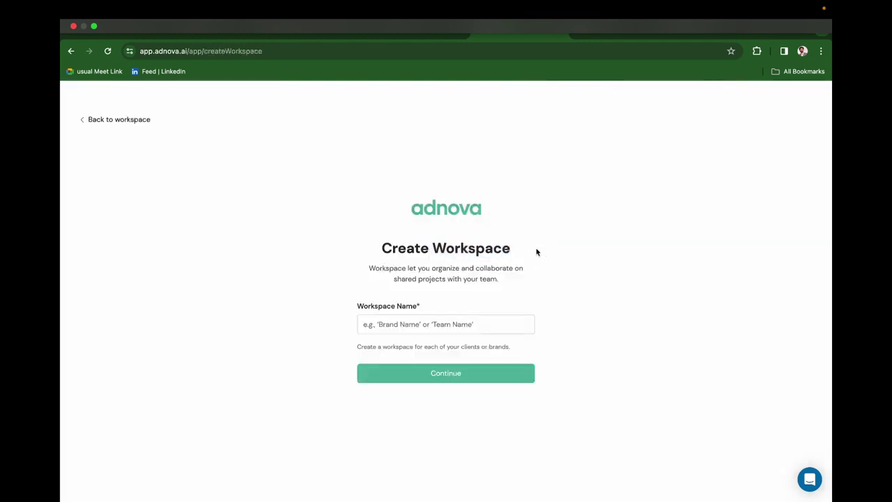
left_click(451, 328)
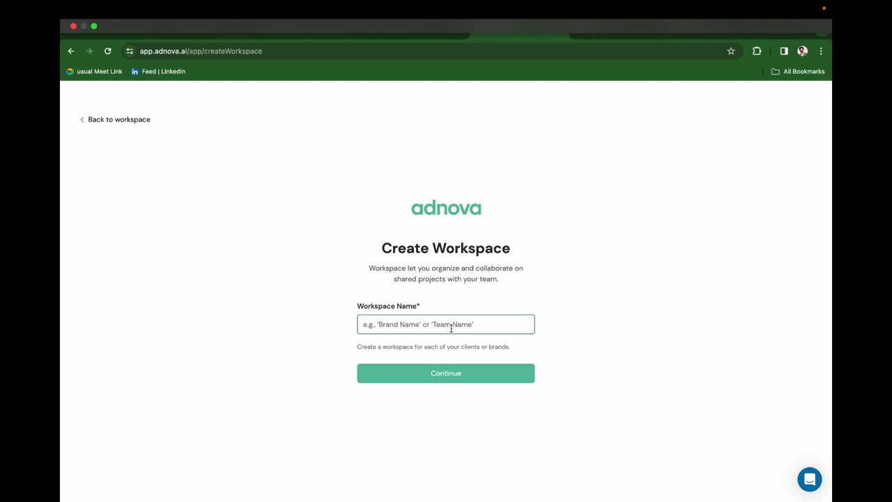
left_click(497, 243)
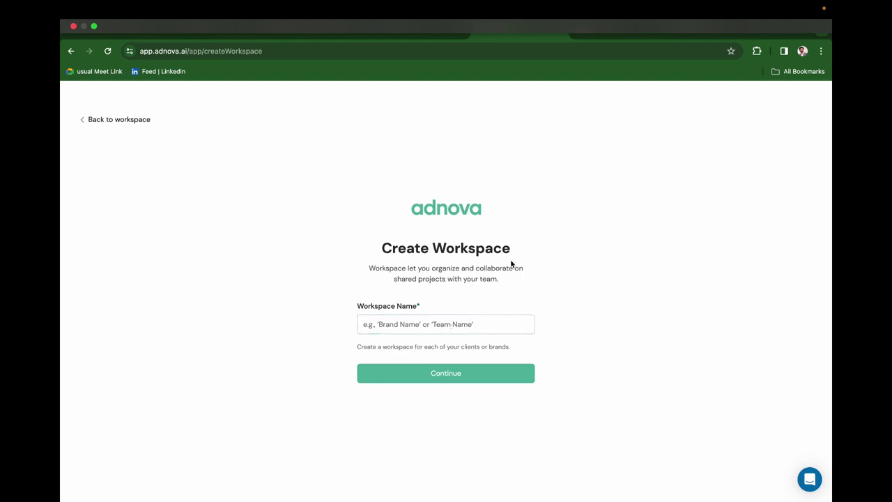
left_click(125, 121)
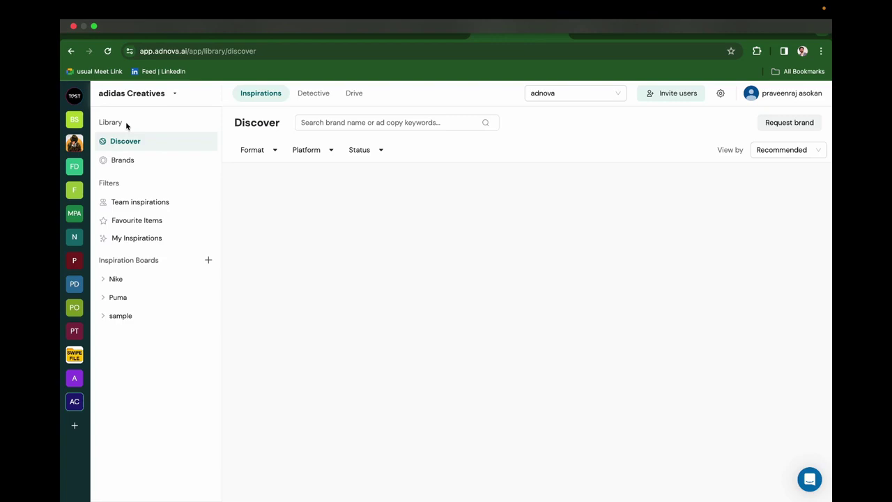
Look through several other workspaces, including Swipe File, and return to the adidas Creatives workspace
left_click(75, 380)
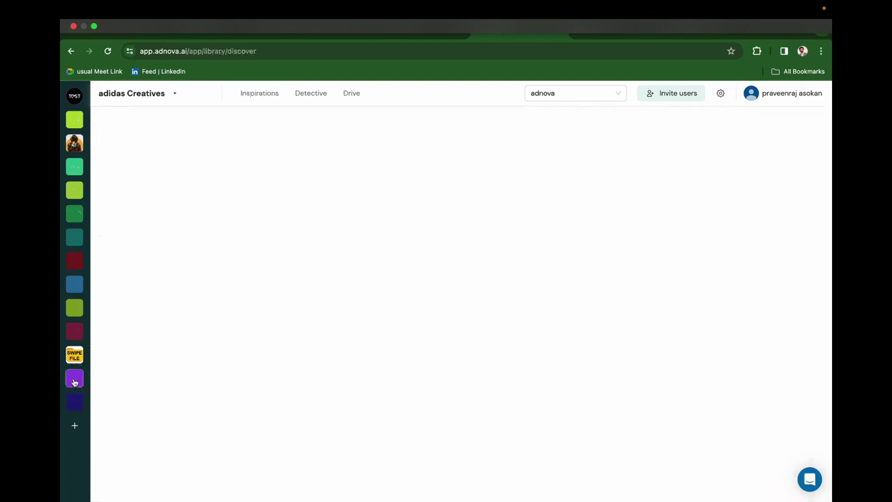
left_click(75, 353)
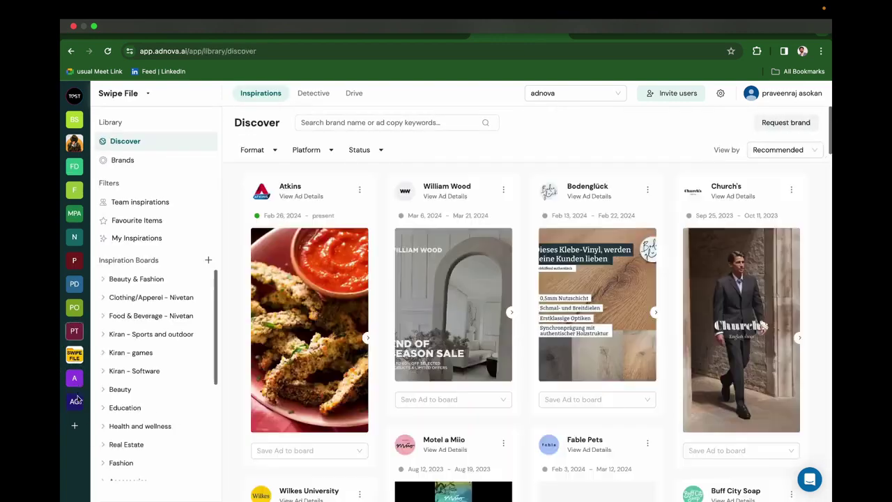
left_click(75, 331)
left_click(75, 401)
View the members of the adidas Creatives workspace and check its workspace options from the Inspirations area
left_click(668, 96)
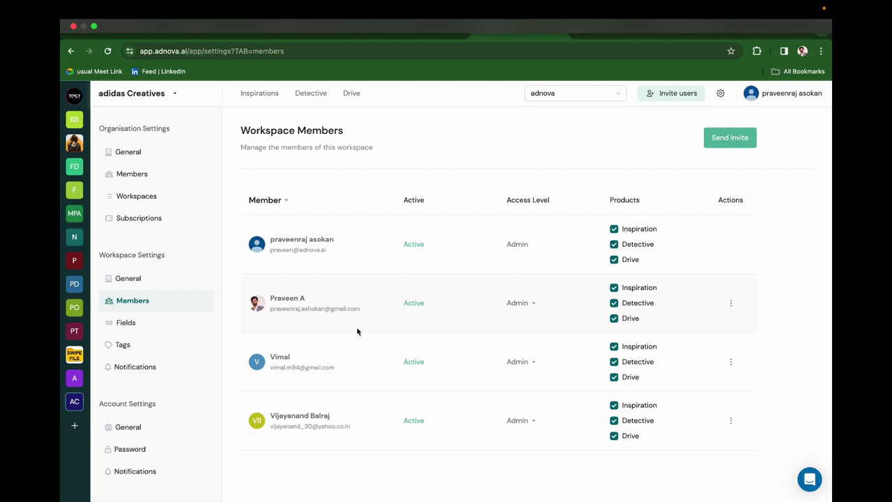
left_click(259, 93)
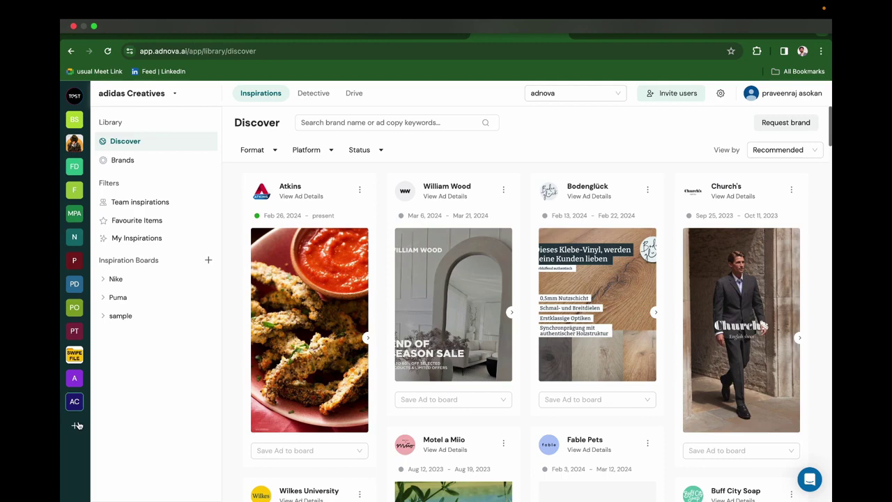
left_click(127, 101)
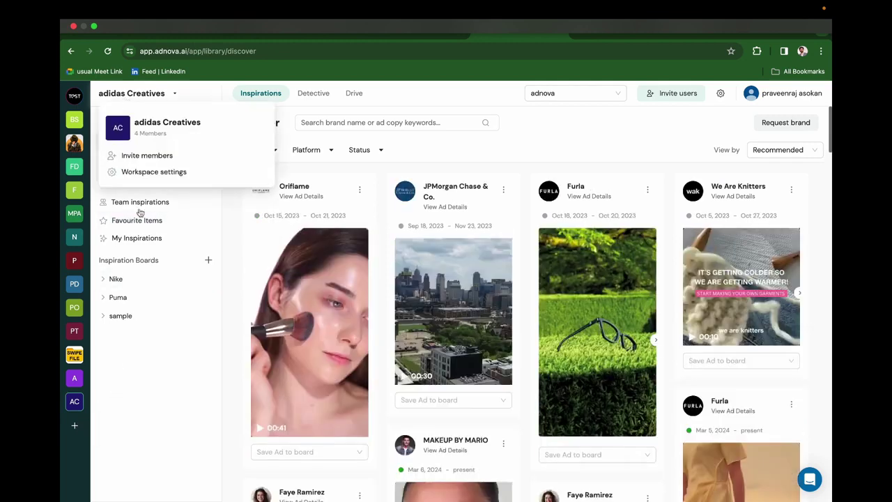
left_click(161, 385)
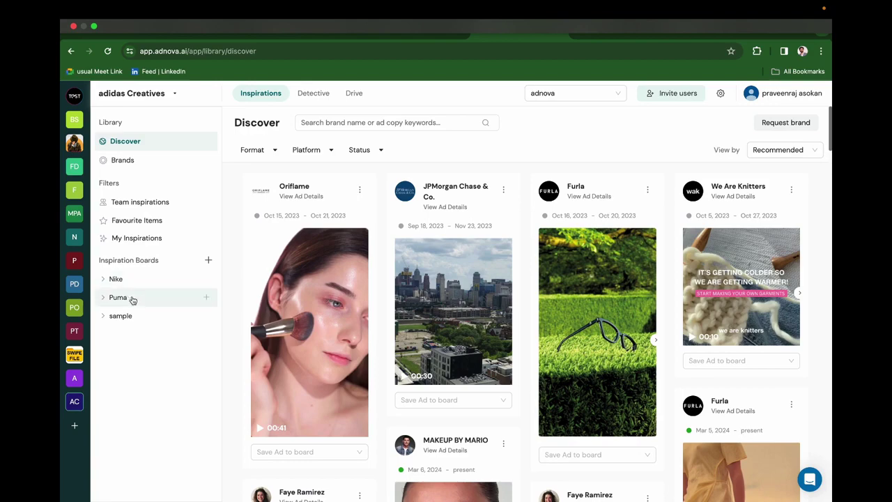
Expand the Nike inspiration board and its Facebook sub-board to show the nested boards
left_click(207, 260)
left_click(211, 344)
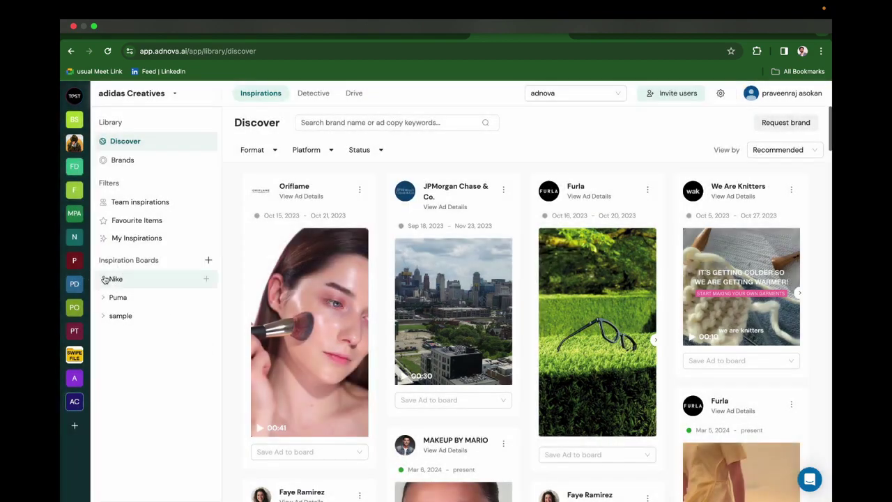
left_click(103, 279)
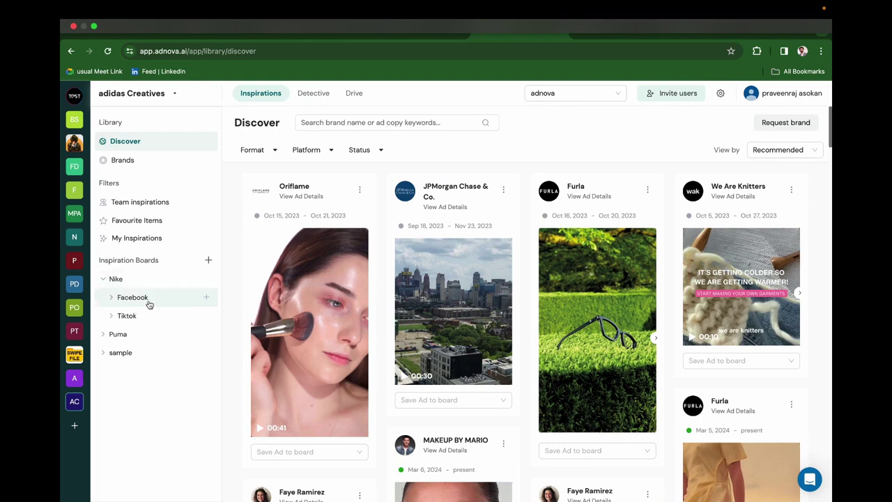
left_click(111, 297)
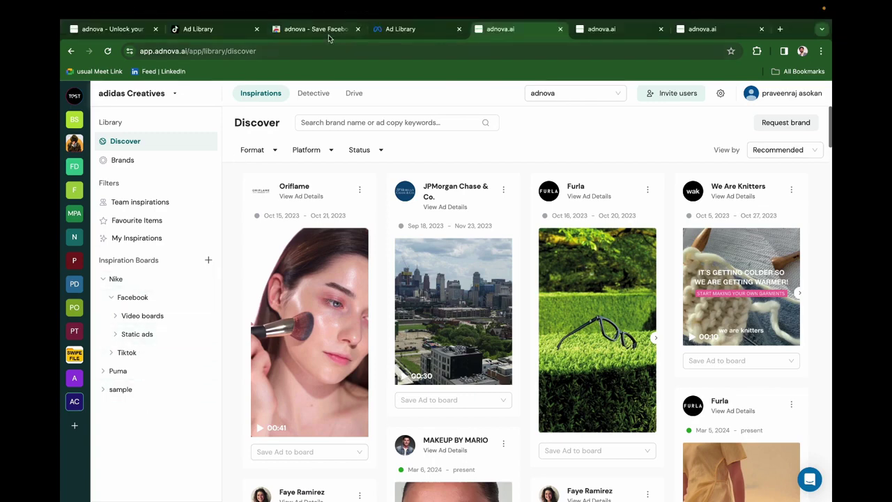
View the adnova extension's Chrome Web Store page and switch to the PUMA ads in the Meta Ad Library
left_click(316, 31)
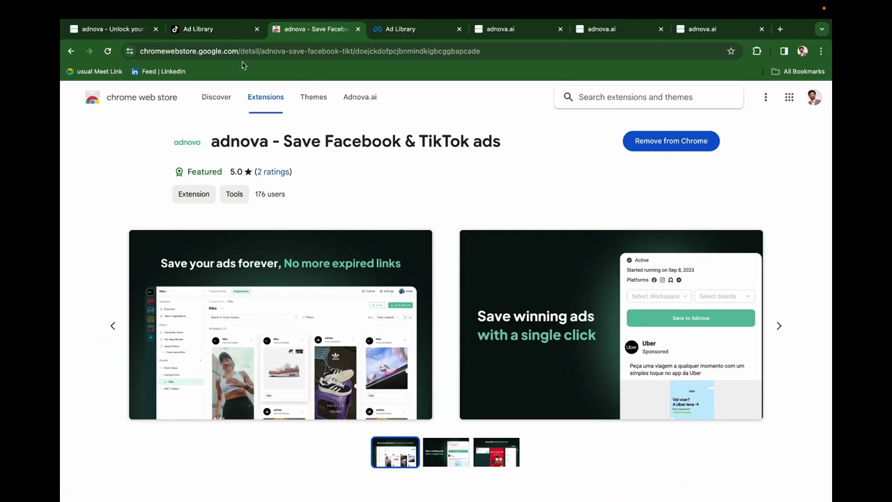
left_click(391, 35)
scroll(313, 247, "down", 3)
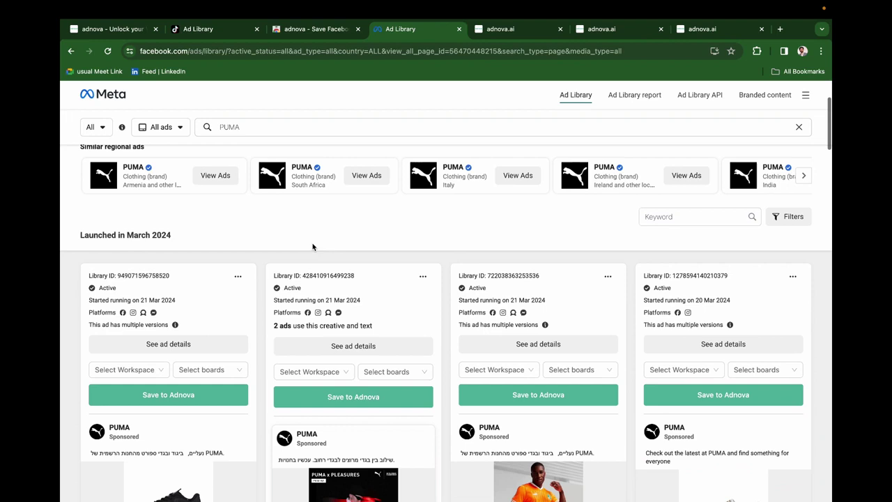
Save the first PUMA ad to Adnova, choosing the adidas Creatives workspace and the Puma board
left_click(161, 359)
scroll(112, 328, "down", 3)
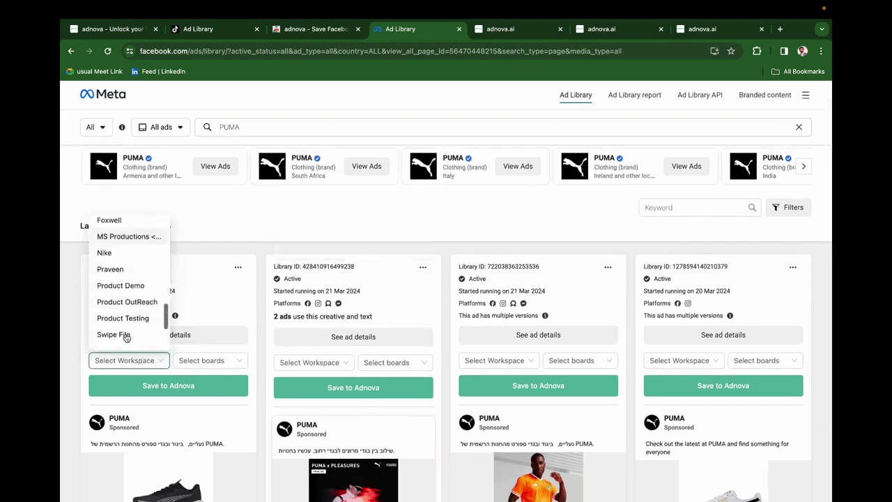
left_click(122, 340)
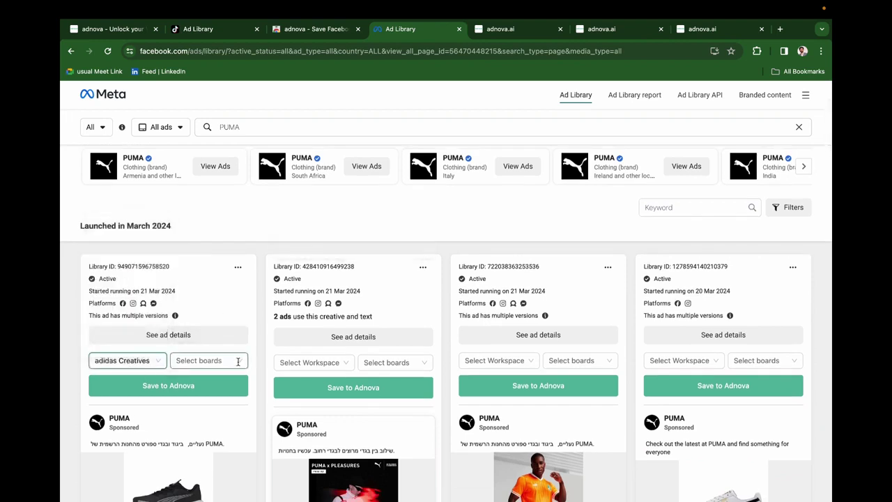
left_click(238, 362)
left_click(198, 395)
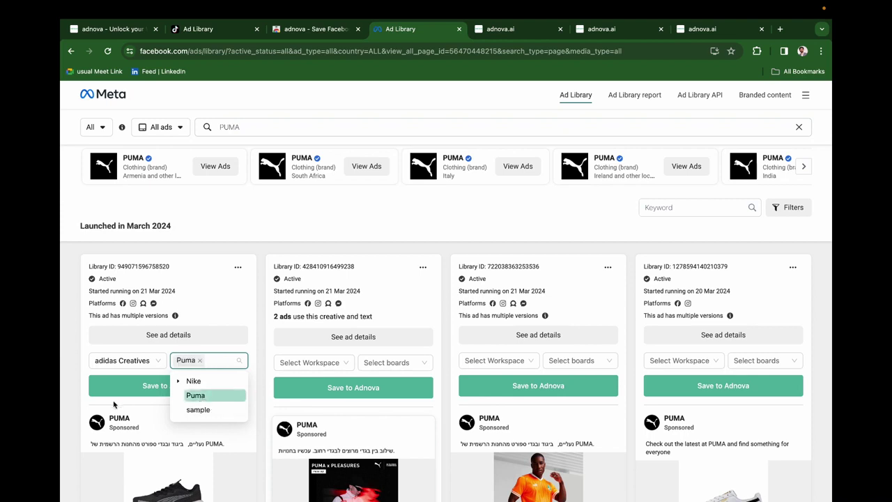
left_click(147, 389)
scroll(155, 401, "down", 3)
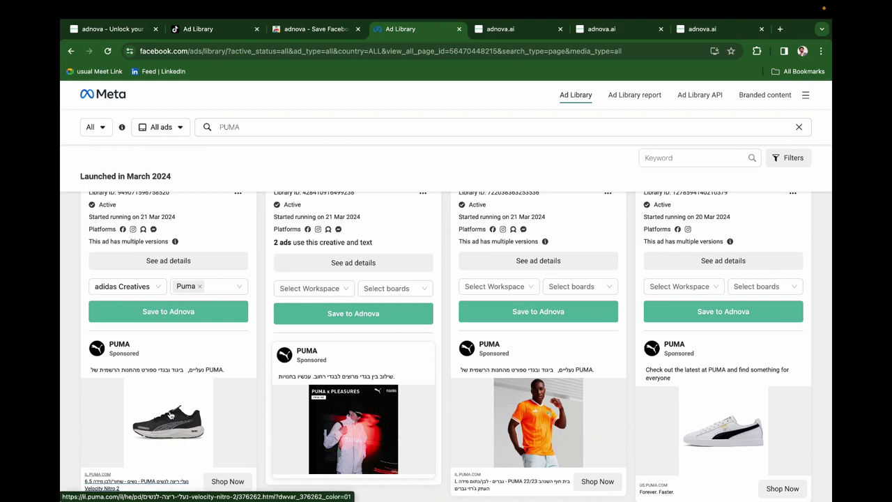
Return to adnova, open Nike's Facebook board and view the details of the third Nike ad
left_click(499, 30)
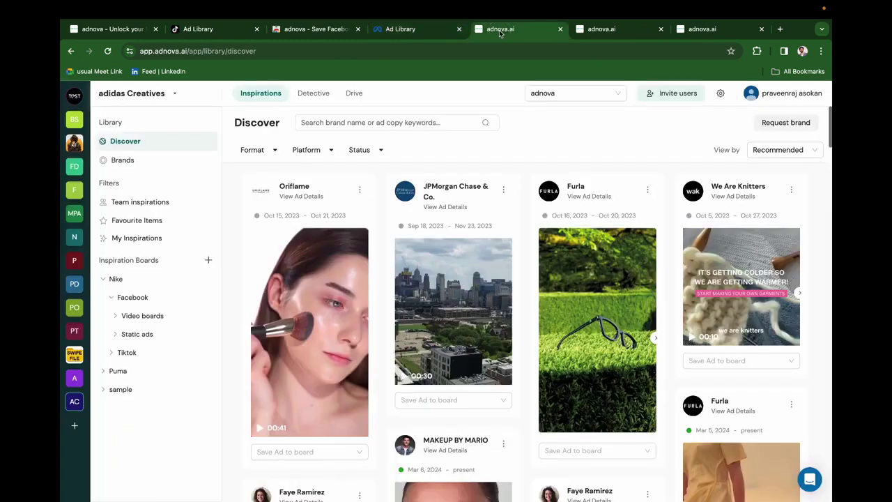
left_click(133, 297)
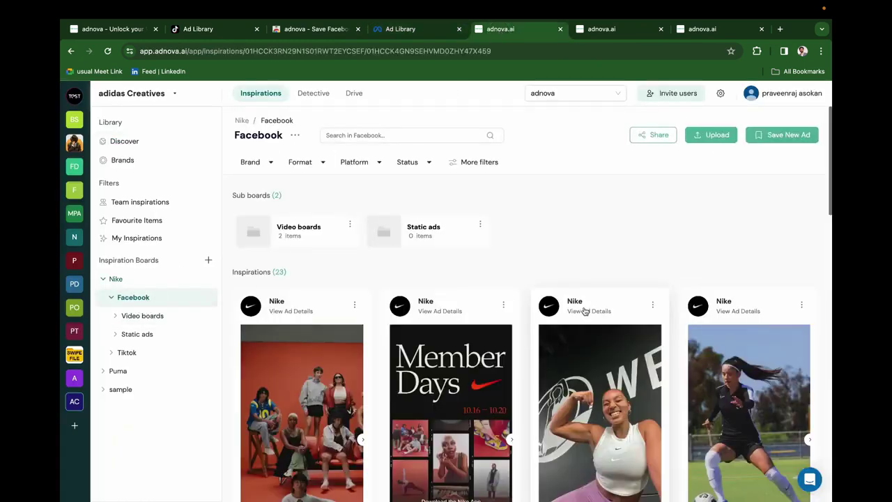
scroll(585, 311, "down", 1)
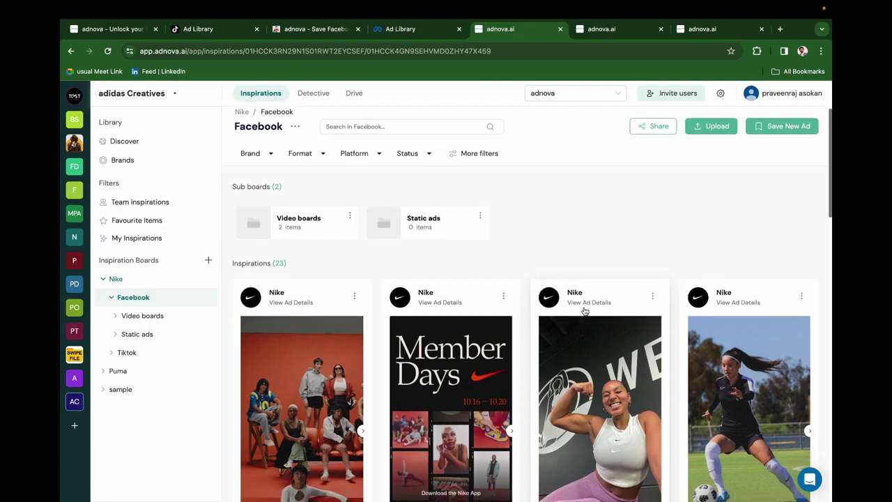
left_click(588, 302)
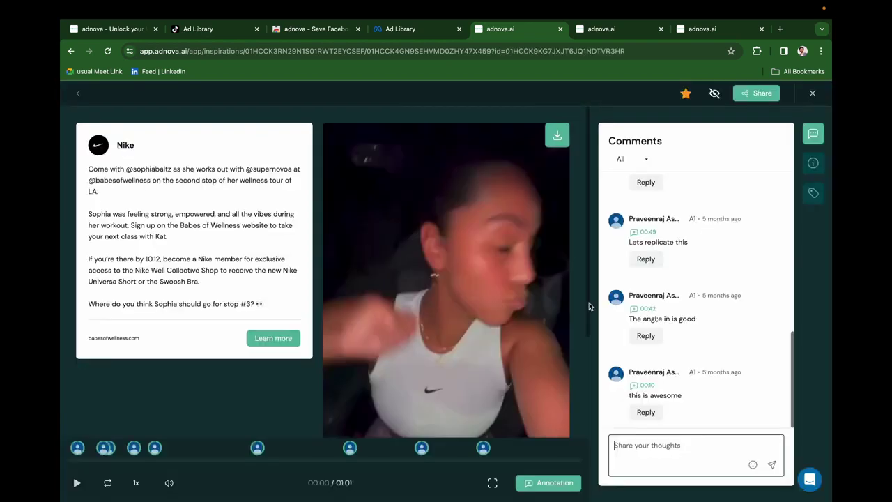
Examine the Nike ad's copy and website, open its Learn more landing page and return to the ad details
left_click_drag(88, 171, 265, 304)
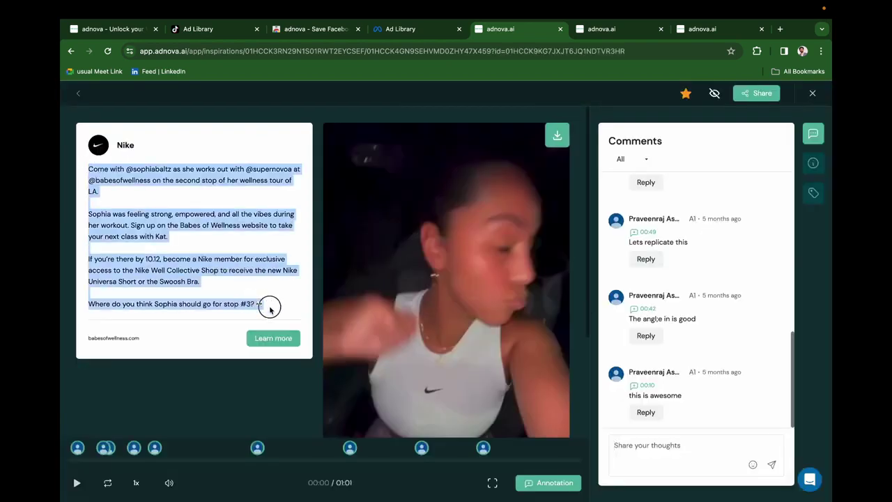
left_click(113, 336)
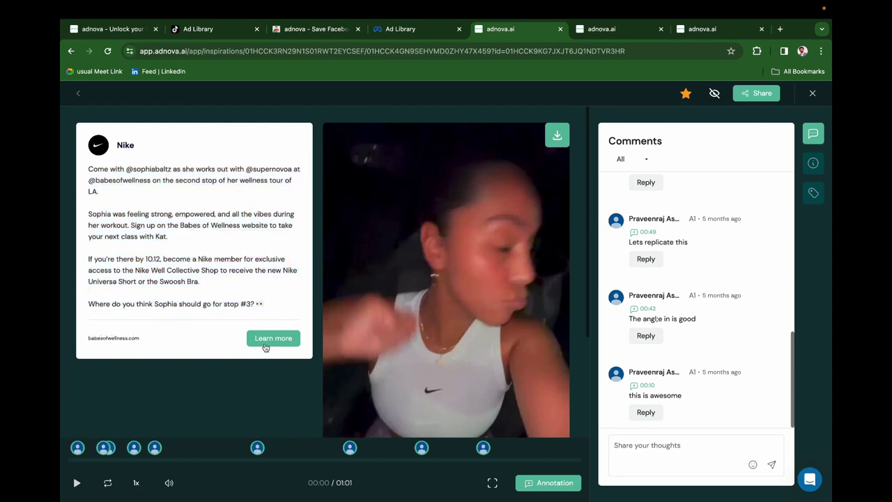
left_click(265, 347)
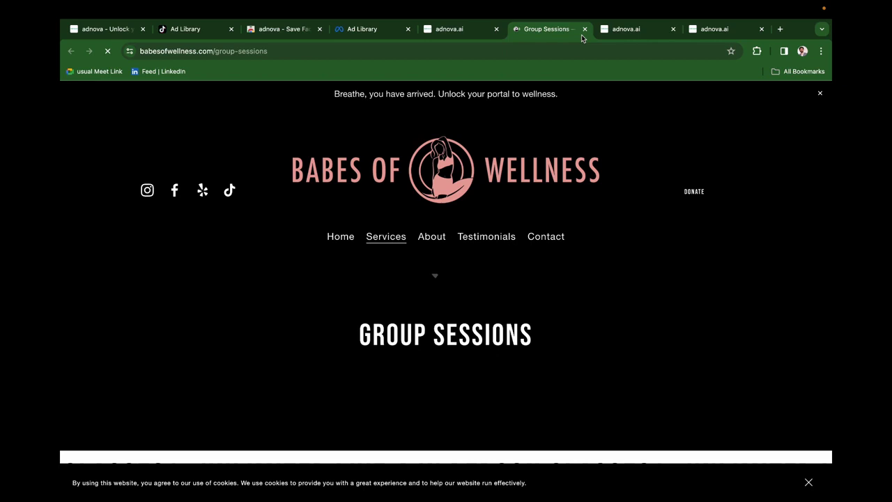
left_click(585, 29)
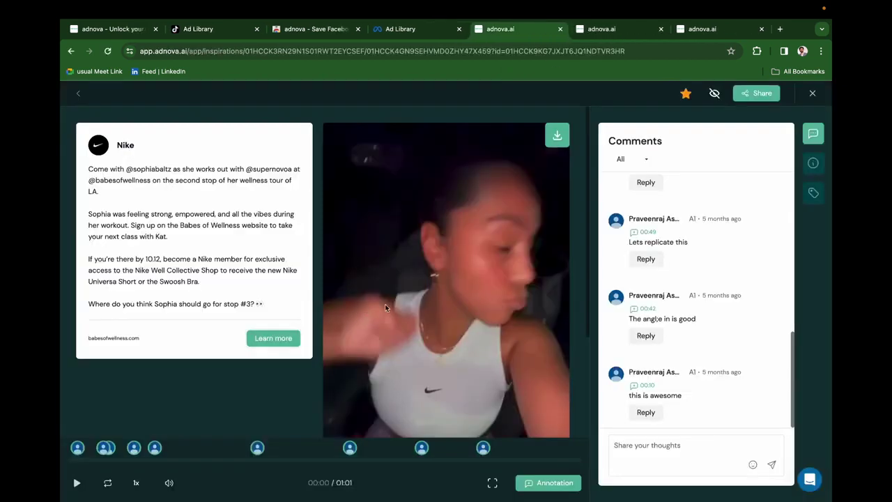
Play the Nike ad video briefly and draw an annotation box around the woman's raised hand
left_click(77, 482)
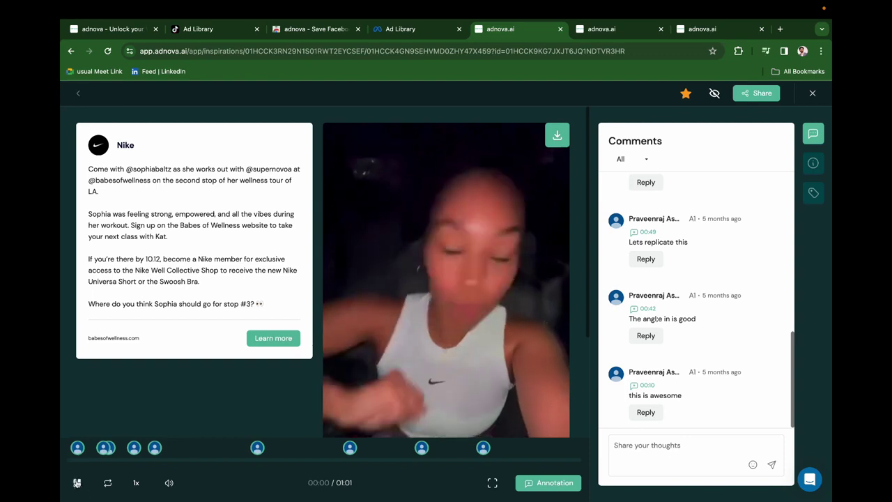
left_click(551, 482)
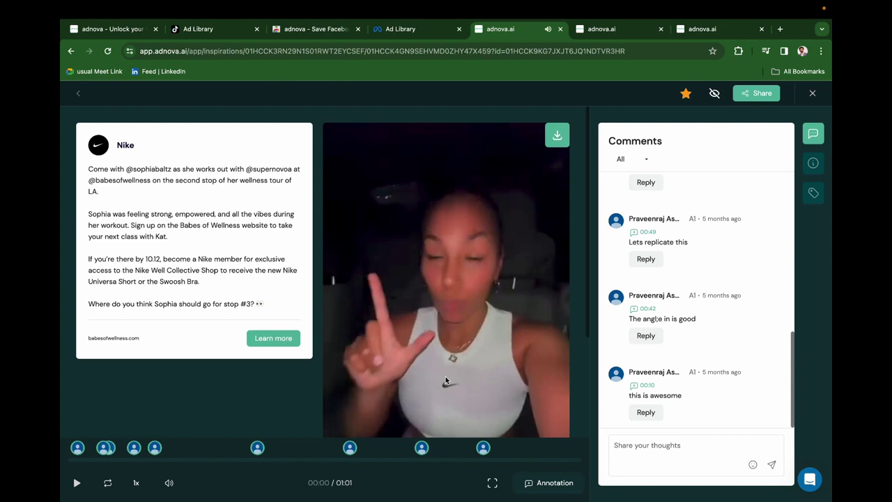
left_click_drag(367, 258, 495, 393)
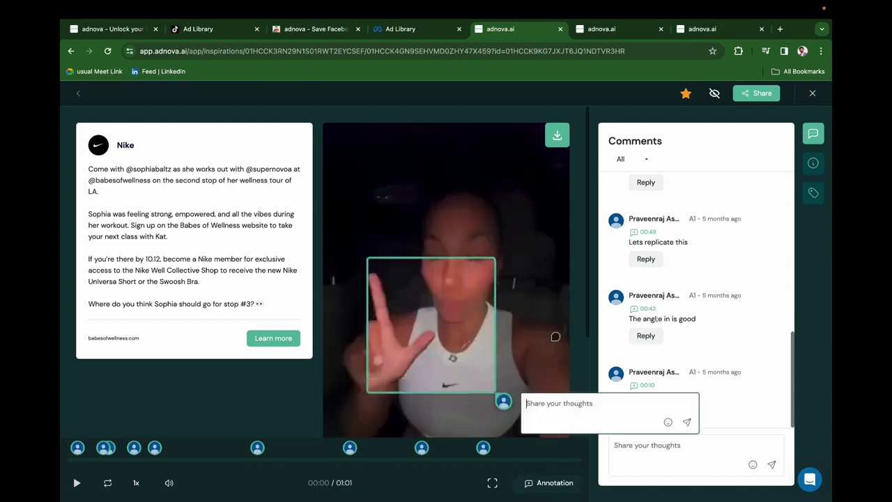
Review the earlier timestamped comments on the Nike ad and view an annotated frame
scroll(669, 282, "up", 8)
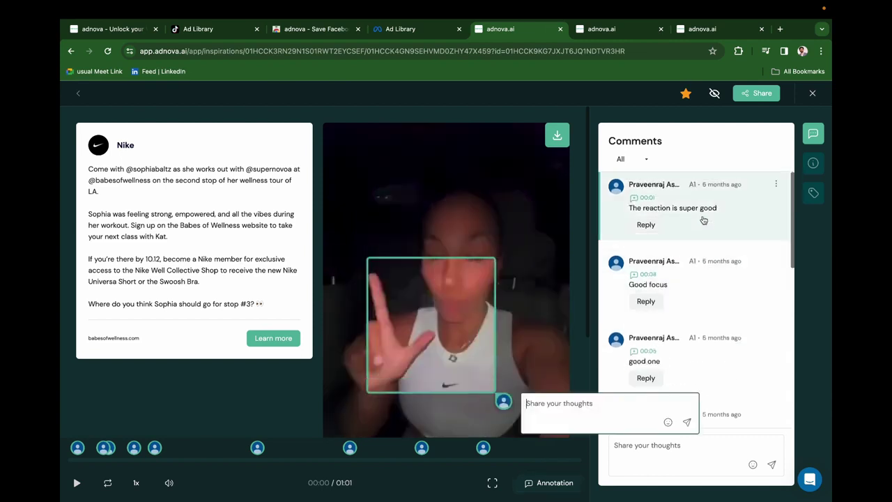
left_click(717, 278)
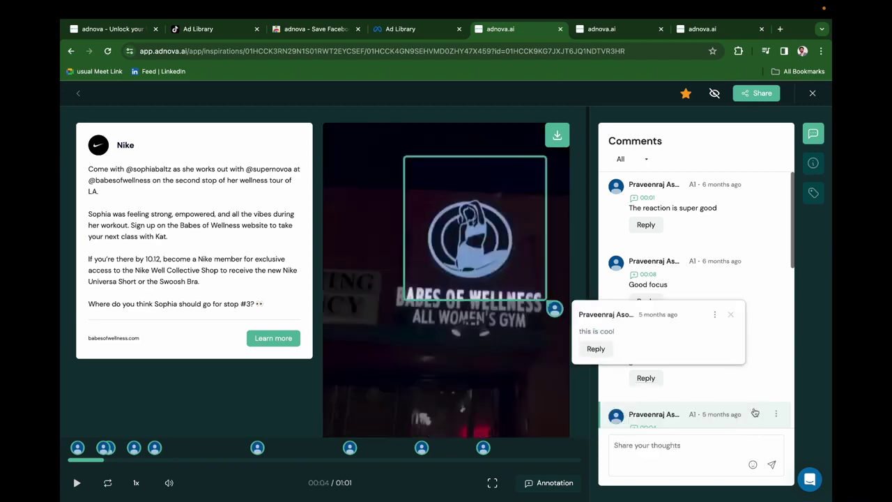
Open the sharing options for the Nike ad and copy its share link
left_click(756, 96)
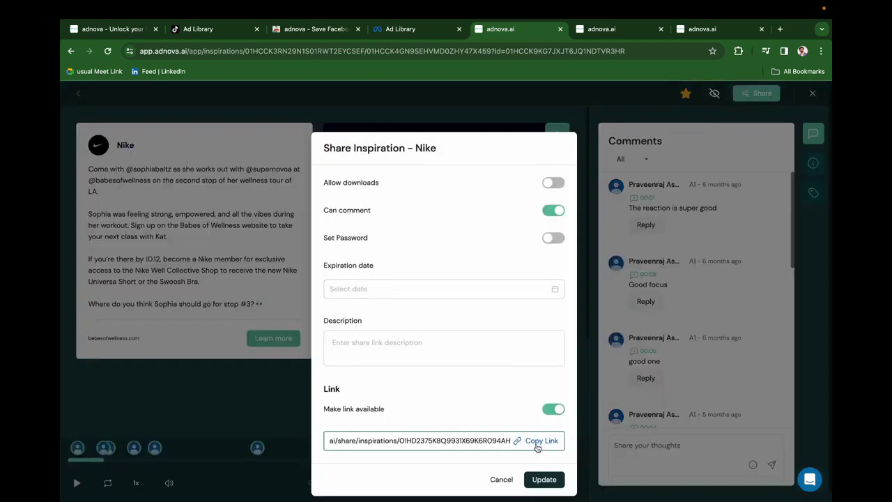
left_click(541, 440)
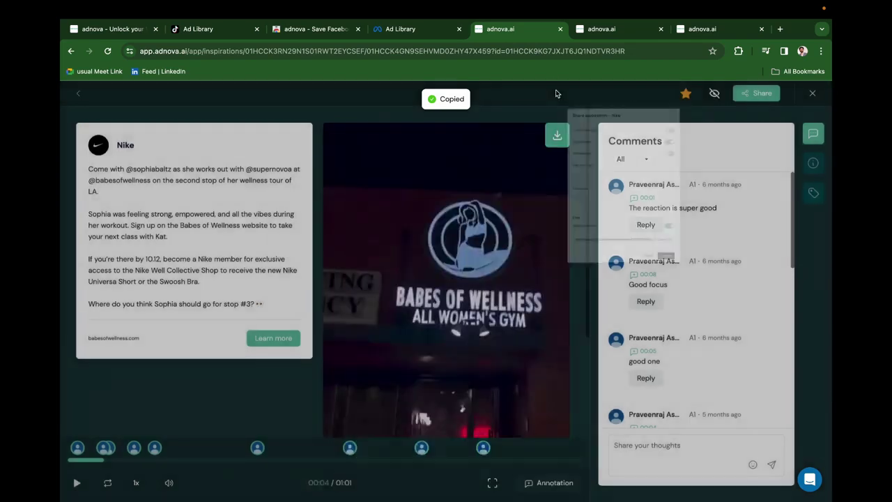
Review the Nike ad's details, including its boards, platforms, industry, created date, display format and ad ID
left_click(640, 176)
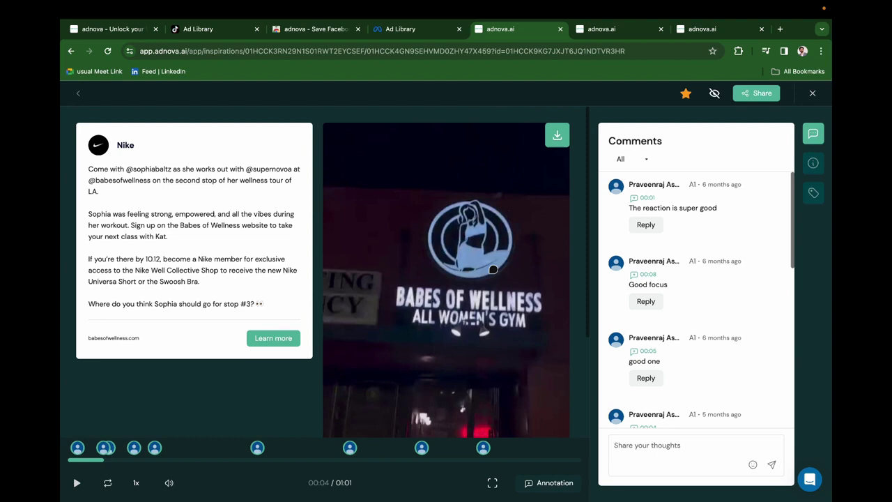
left_click(819, 163)
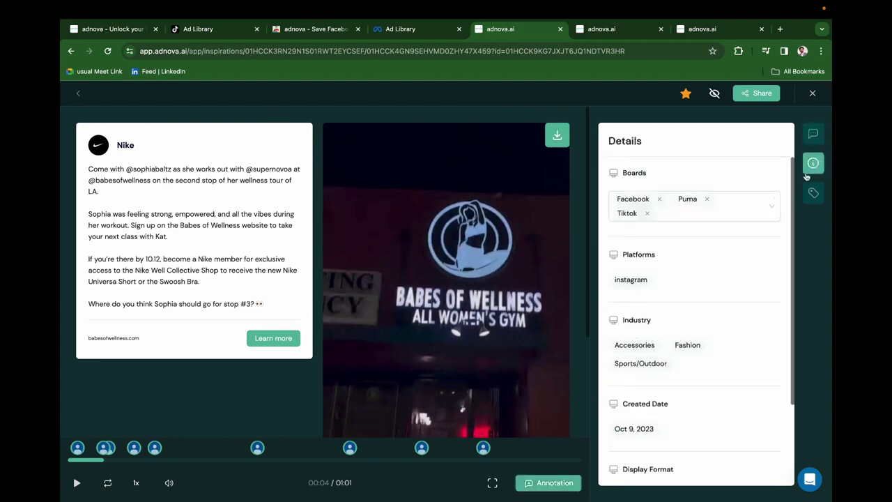
left_click(691, 213)
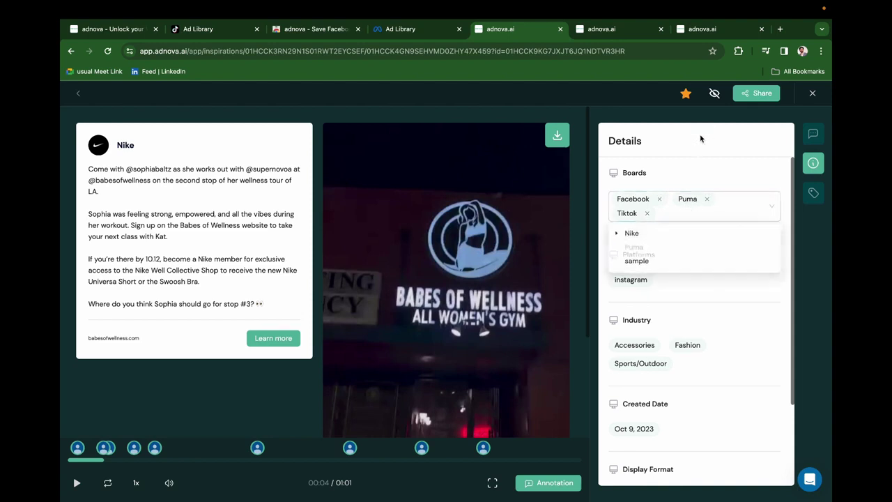
left_click(648, 257)
left_click_drag(658, 280, 624, 278)
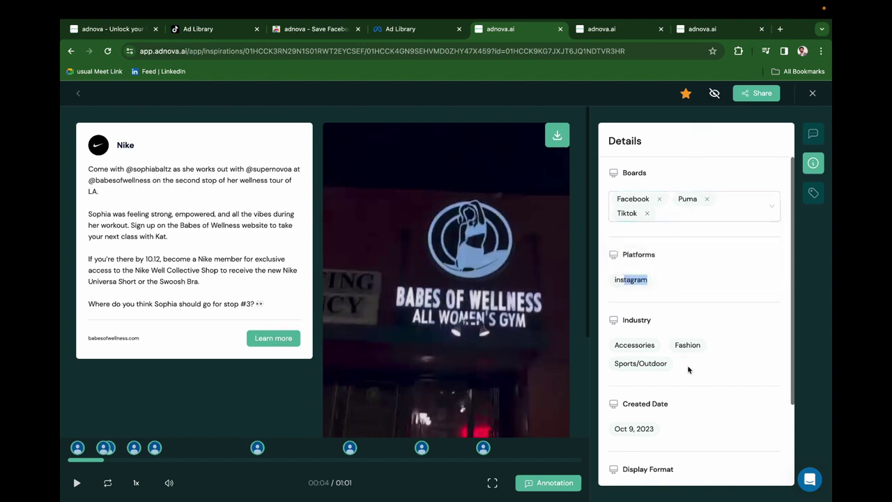
left_click_drag(688, 370, 629, 345)
scroll(630, 352, "down", 1)
left_click_drag(663, 385, 634, 362)
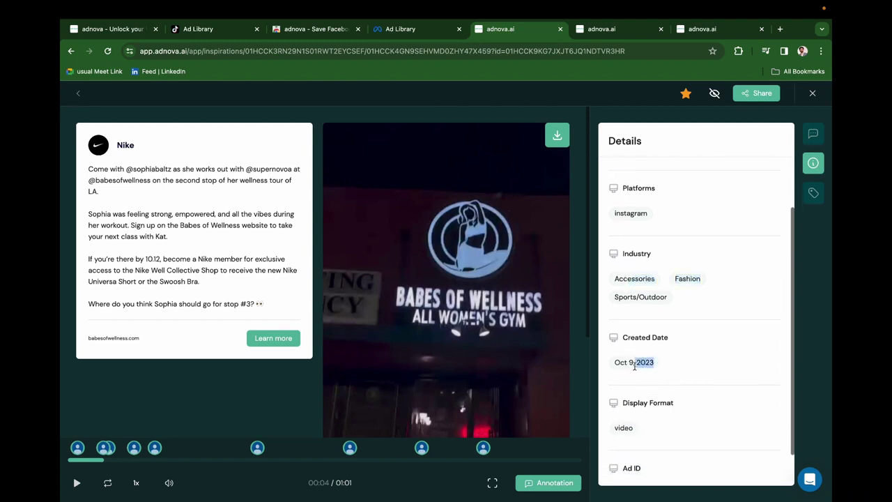
left_click(650, 431)
scroll(647, 429, "down", 1)
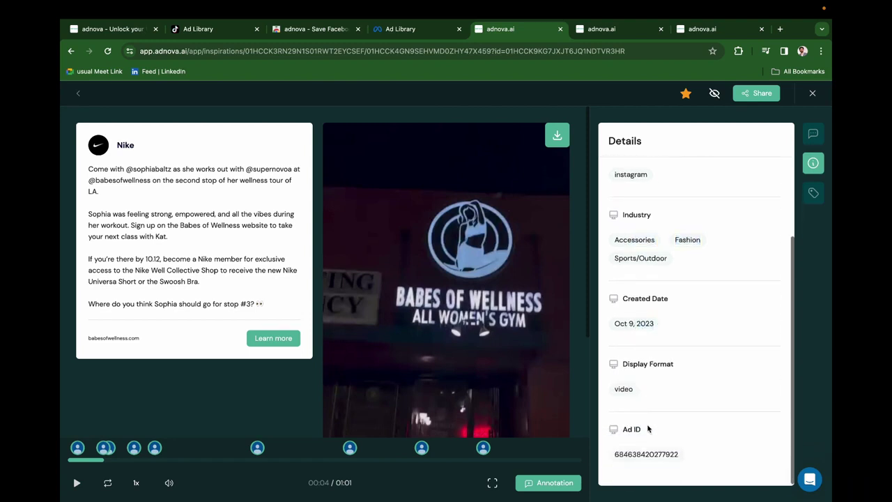
Review the Nike ad's tags and the other tags available, and return to the Facebook board
left_click(814, 195)
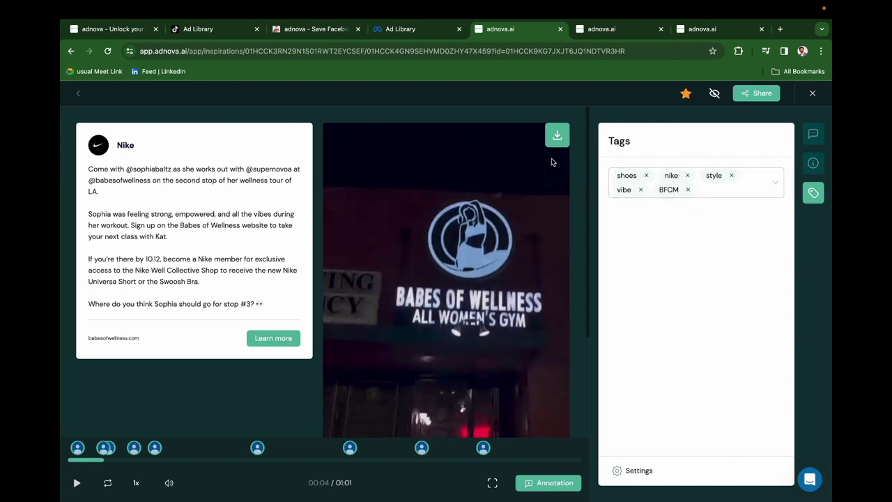
left_click(727, 188)
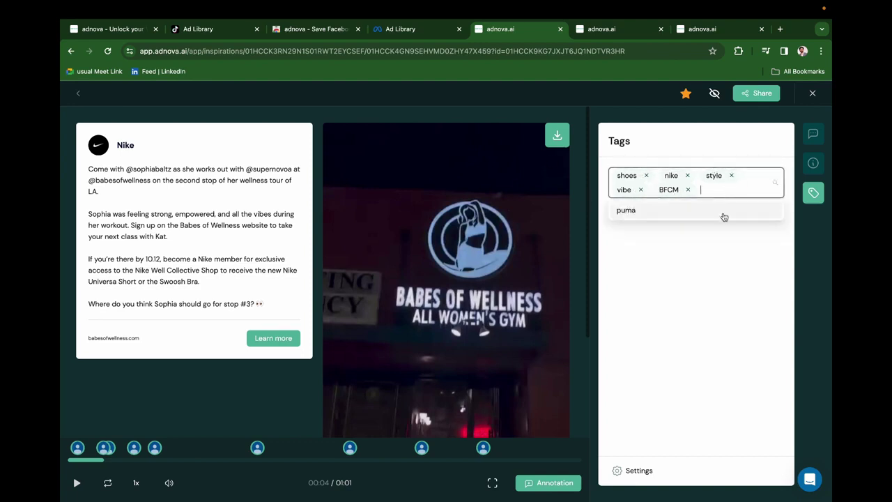
left_click(724, 237)
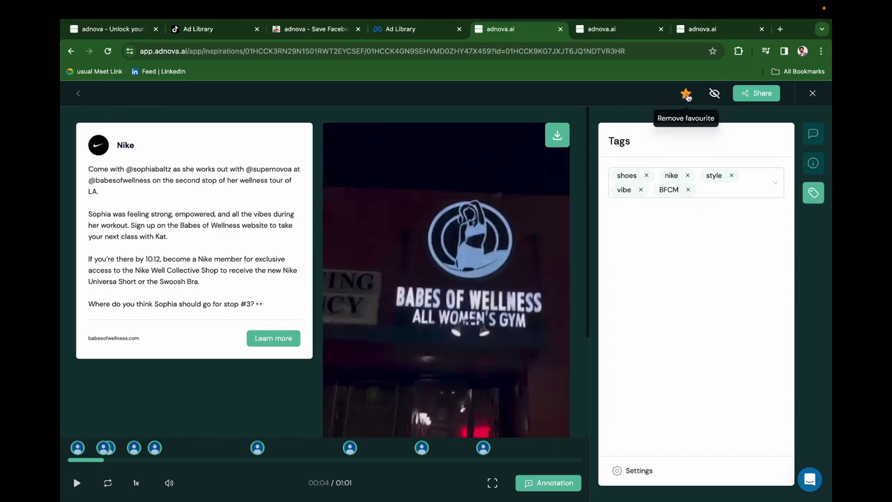
left_click(812, 94)
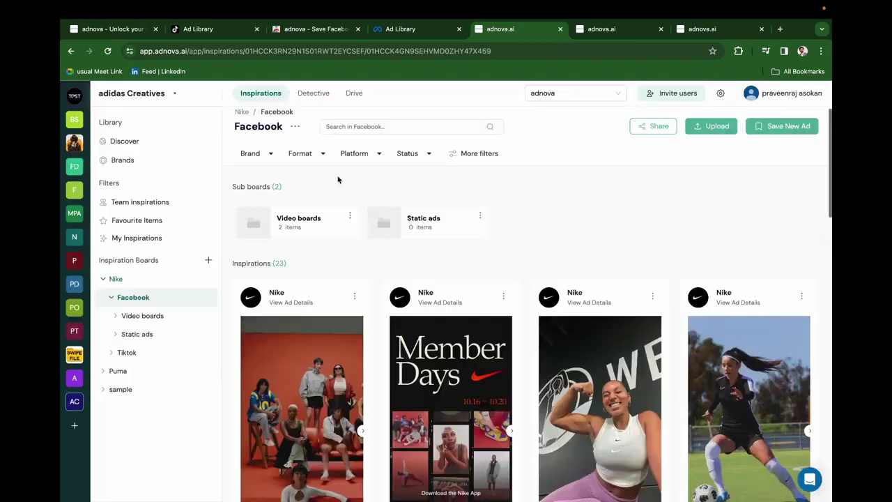
Check the Facebook board's brand, format, platform, status and additional filter options without applying any
left_click(256, 163)
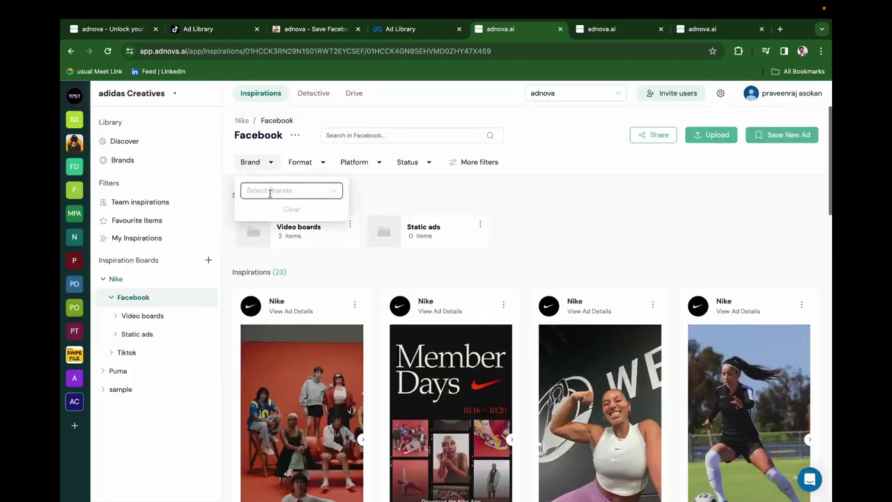
left_click(307, 162)
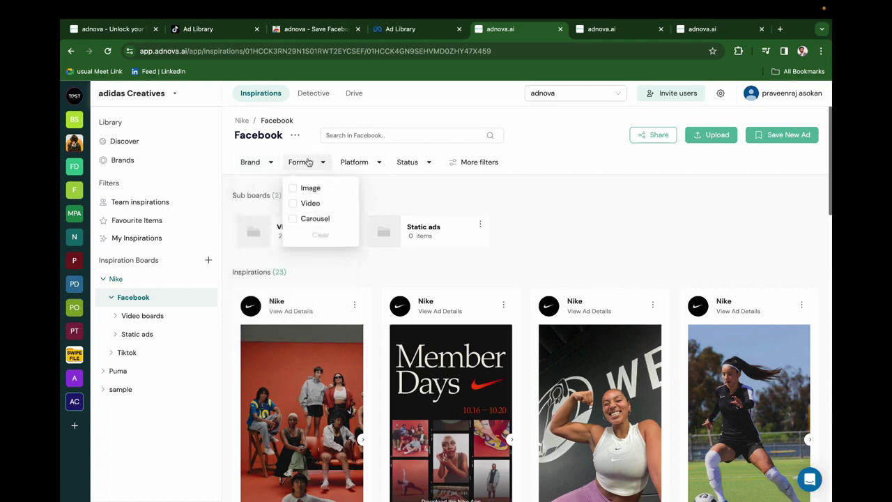
left_click(374, 161)
left_click(408, 161)
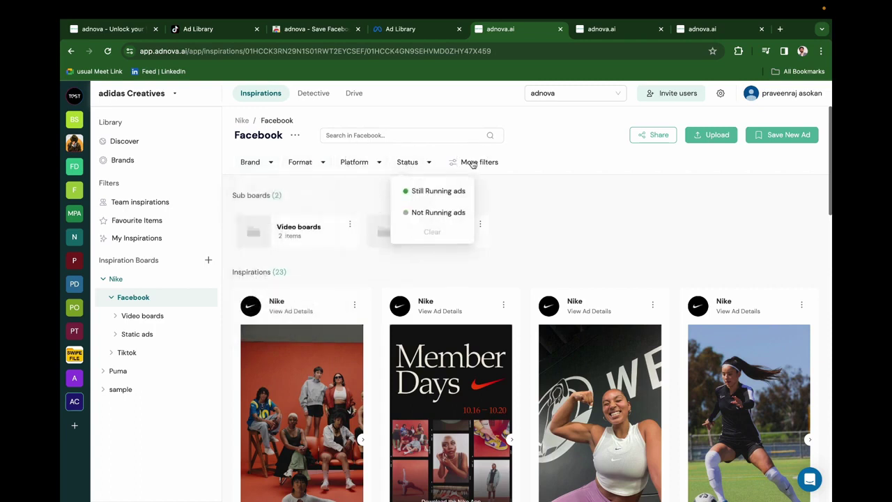
left_click(461, 161)
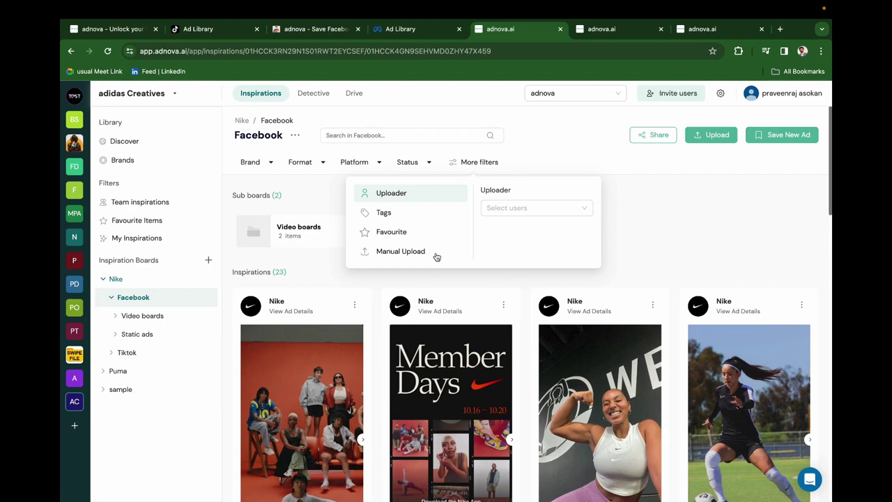
left_click(640, 214)
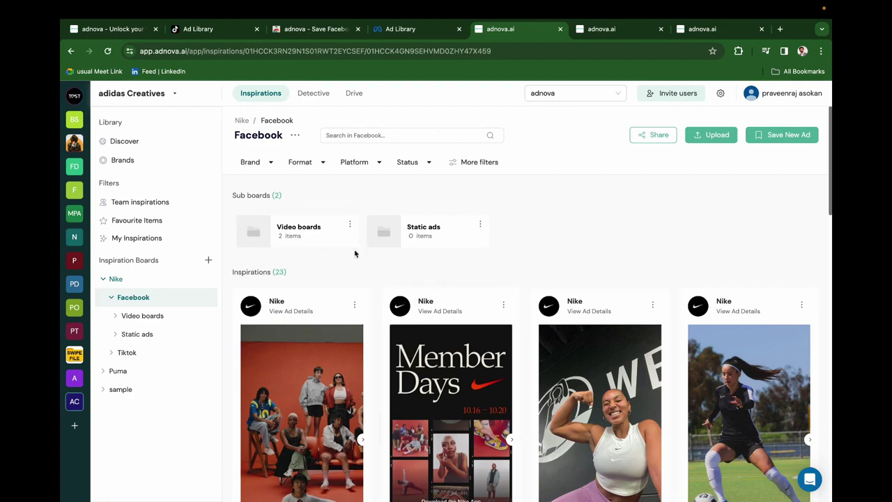
View the team inspirations, my inspirations and favourite items collections of saved ads
left_click(159, 203)
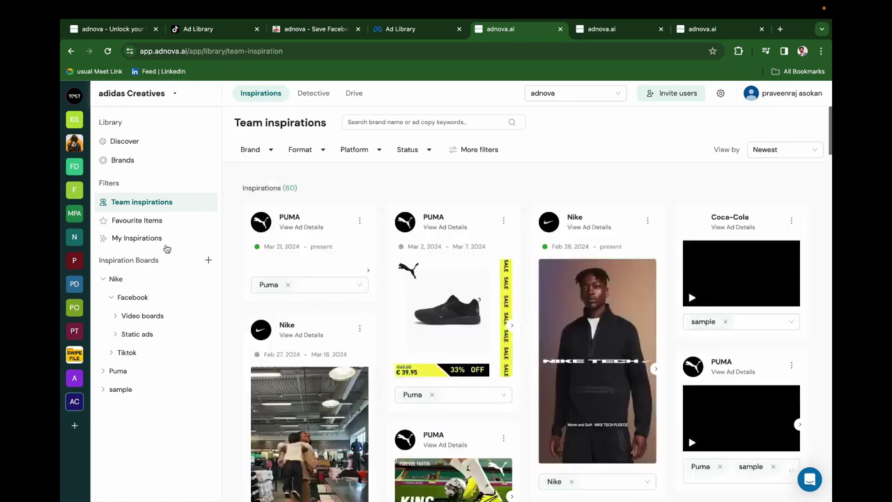
left_click(162, 243)
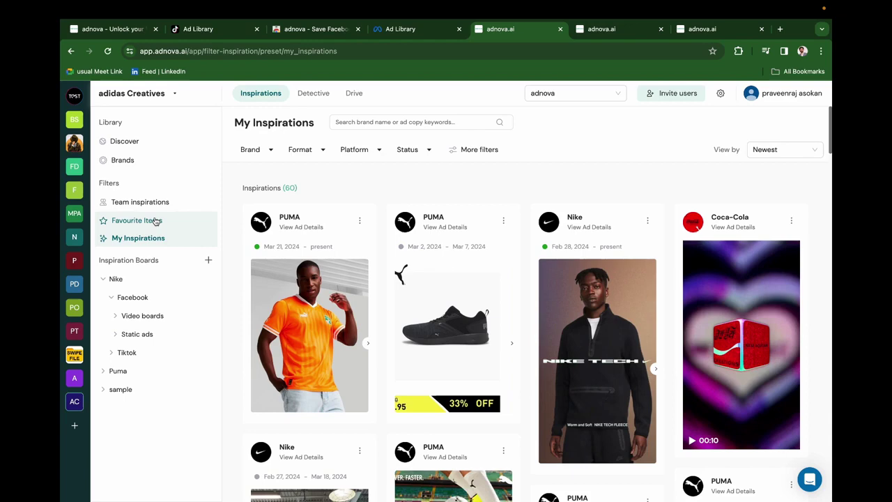
left_click(156, 222)
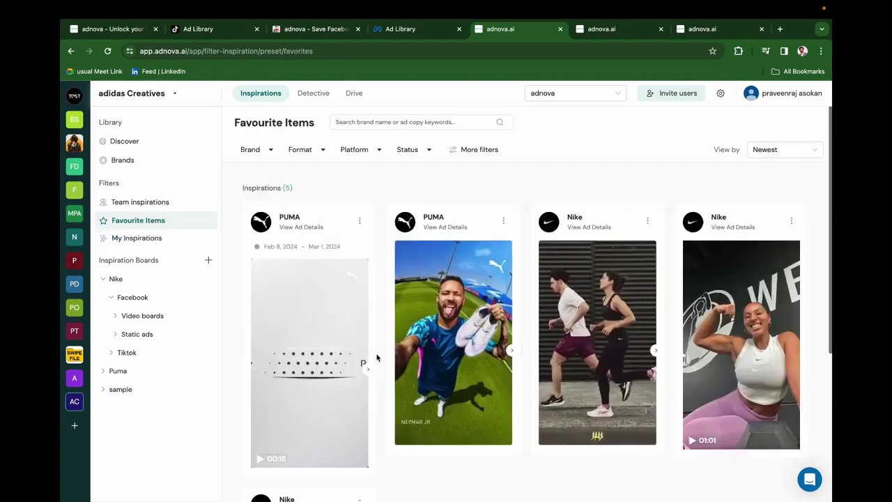
Open the Discover library and check its format, platform and status filter options
left_click(166, 145)
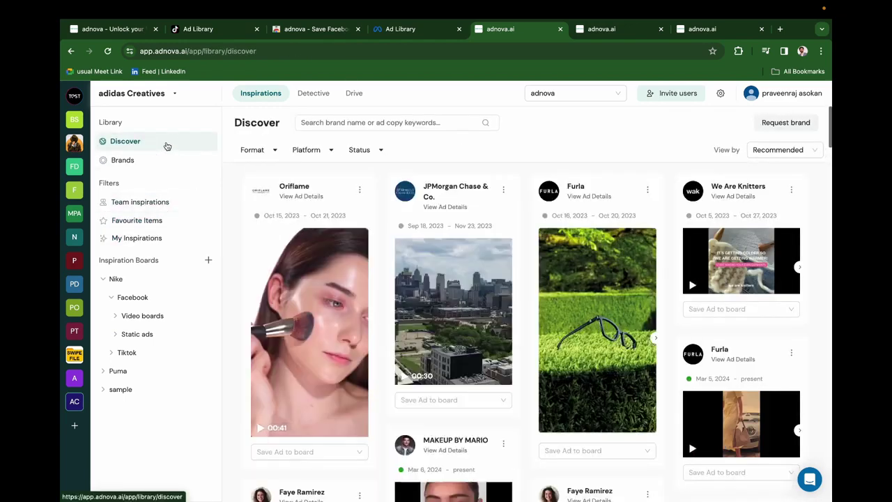
double_click(251, 123)
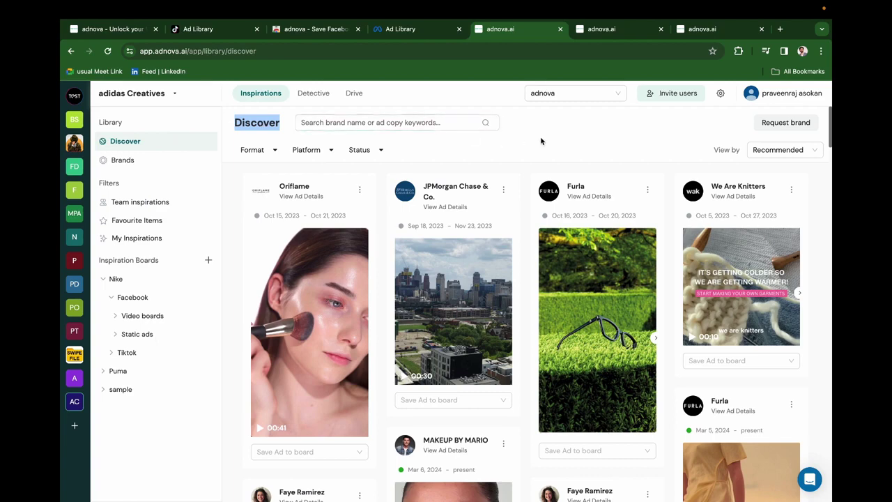
left_click(267, 152)
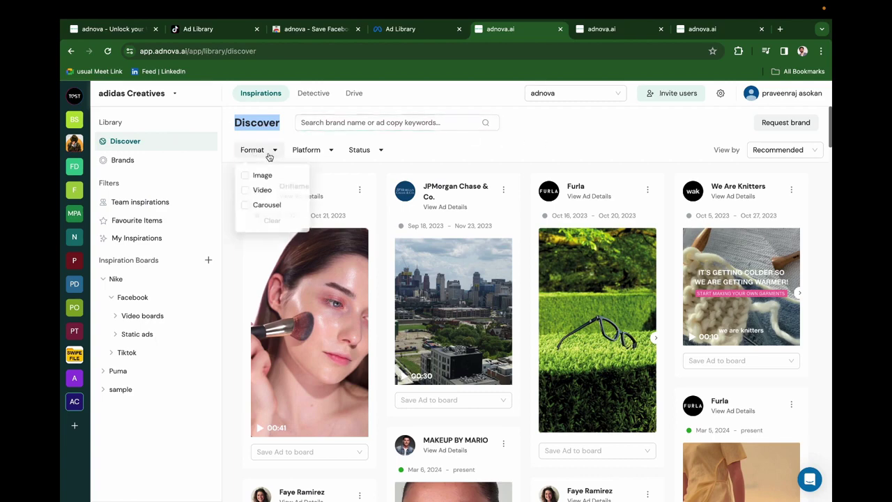
left_click(325, 150)
left_click(364, 150)
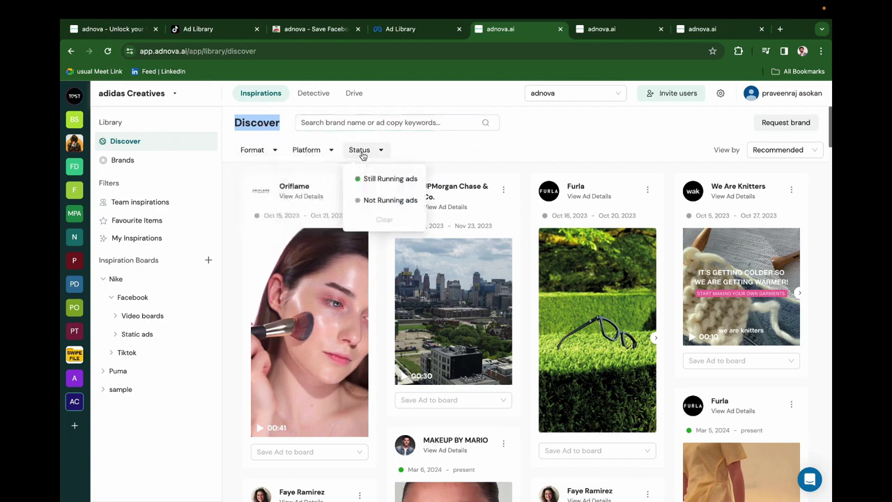
Look up "bambu" in the Discover search suggestions and check the available sort orders
left_click(425, 124)
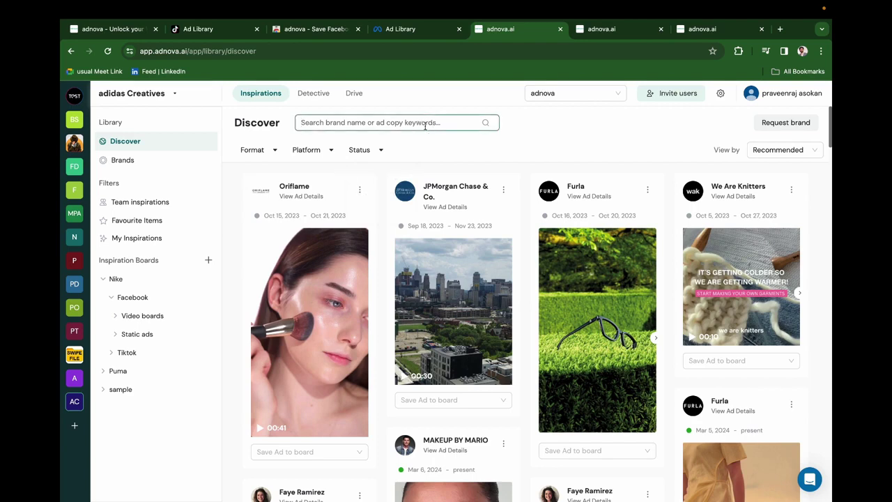
type("ba")
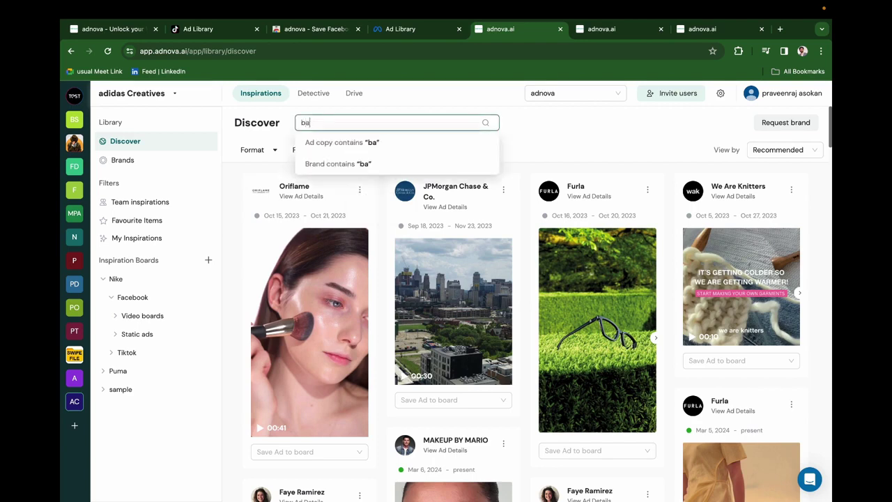
type("mb")
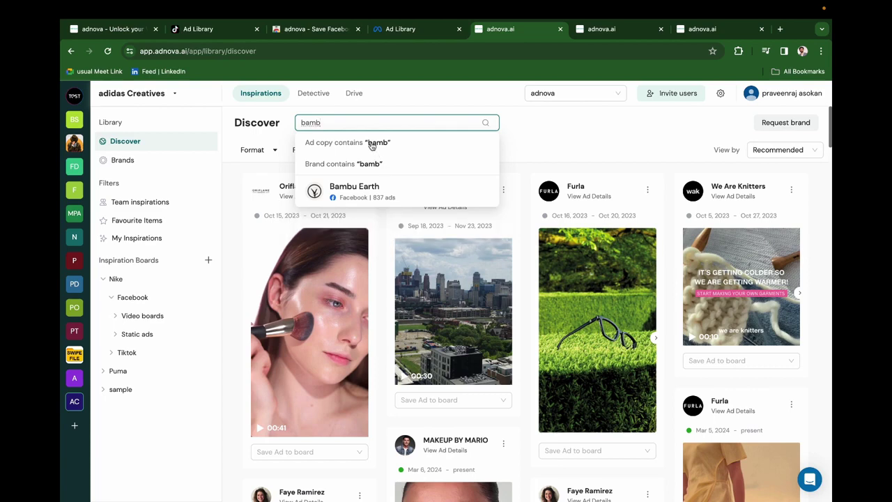
type("u")
left_click(537, 150)
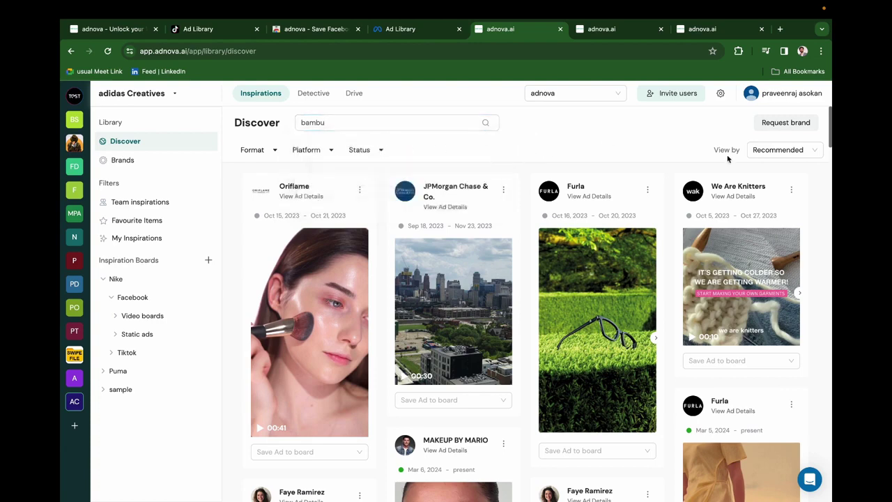
left_click(756, 149)
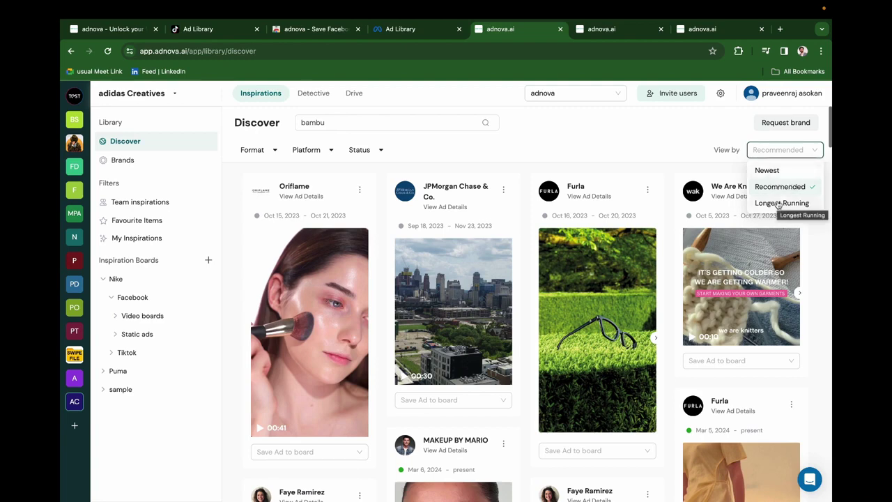
left_click(688, 133)
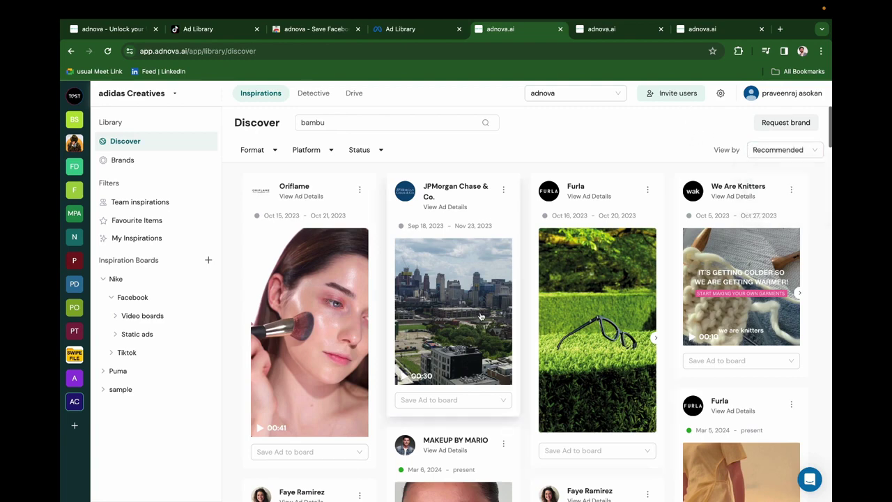
View the request form for a new brand and PUMA's Meta Ad Library page, and close the form without submitting
left_click(793, 124)
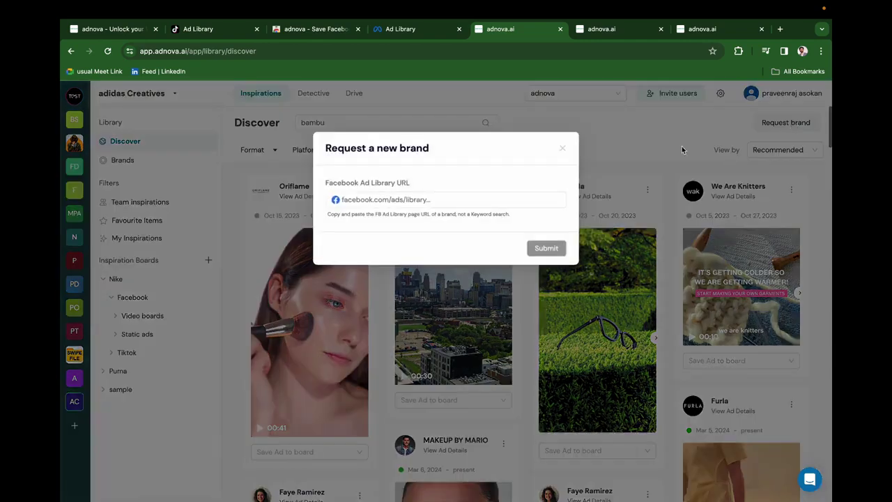
left_click(400, 200)
left_click(399, 28)
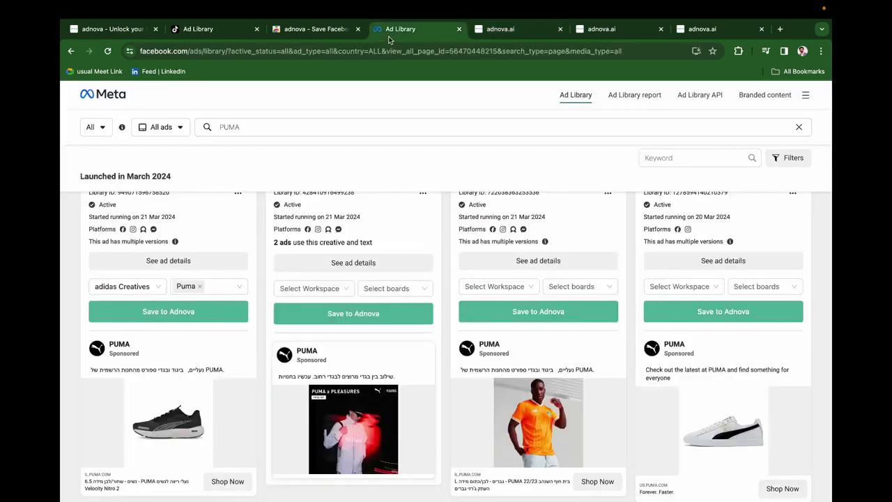
left_click(488, 30)
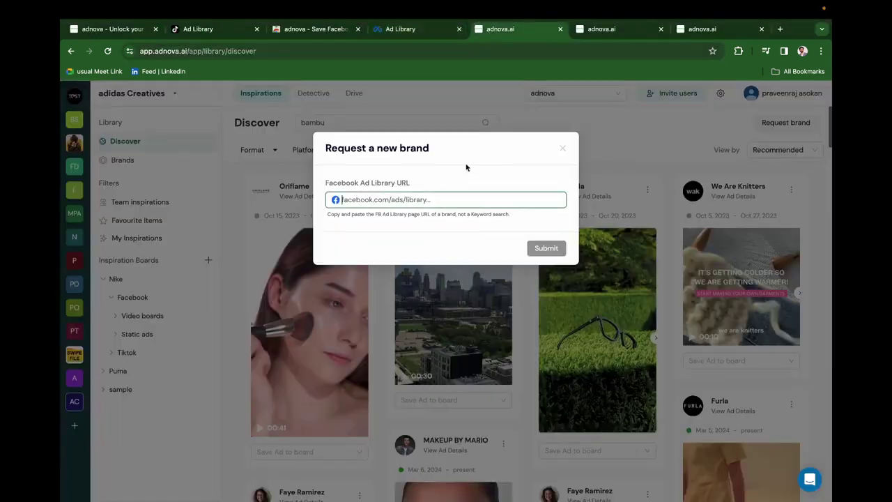
left_click(561, 151)
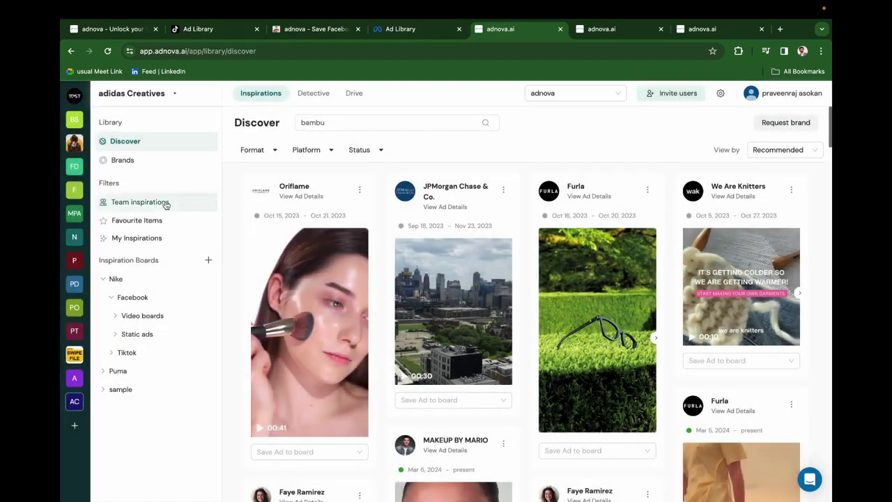
Browse the Brands list and open Rabanne's collection of ads
left_click(146, 161)
scroll(439, 369, "down", 3)
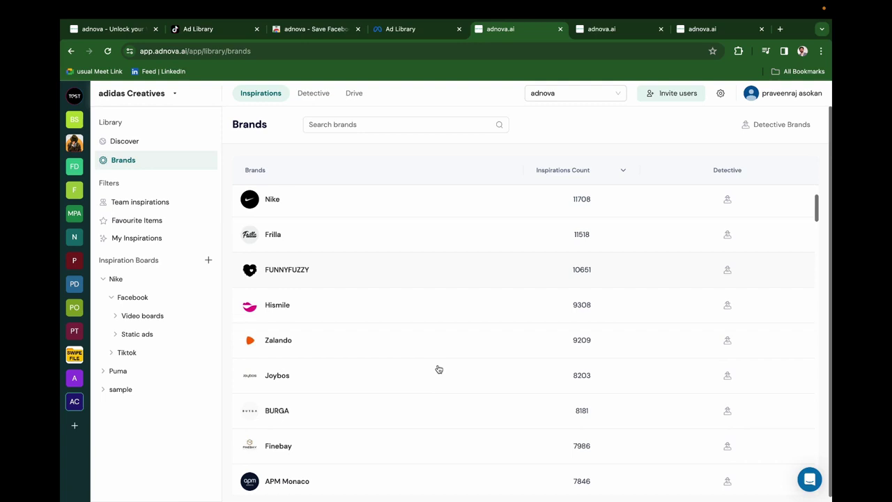
scroll(438, 369, "down", 15)
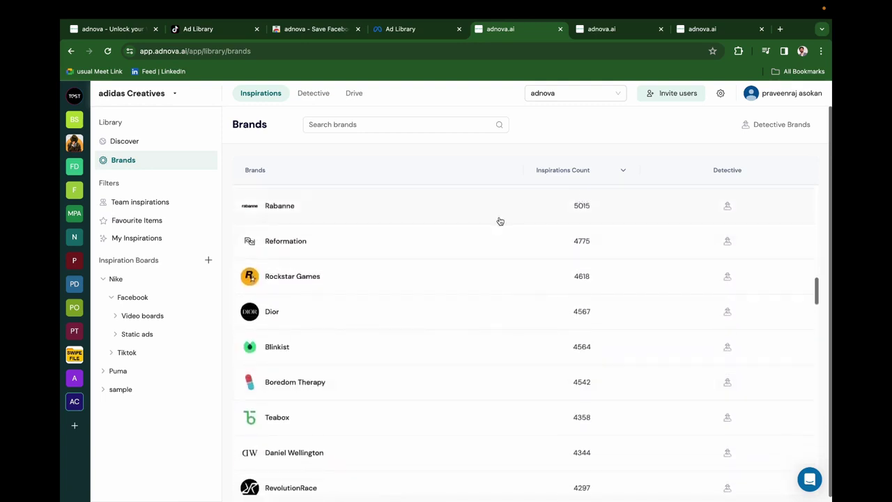
left_click(500, 221)
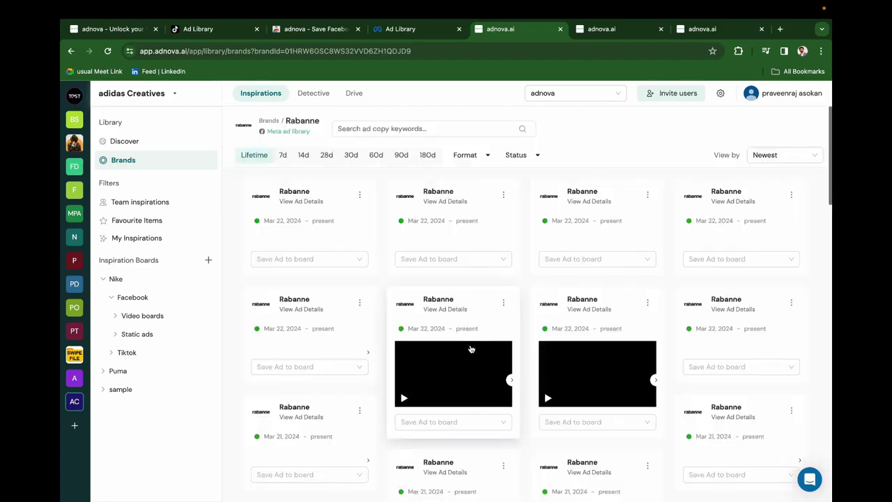
Browse Rabanne's ads and filter them by 7 days, switching the period to 14 days
scroll(470, 327, "down", 10)
scroll(470, 349, "up", 15)
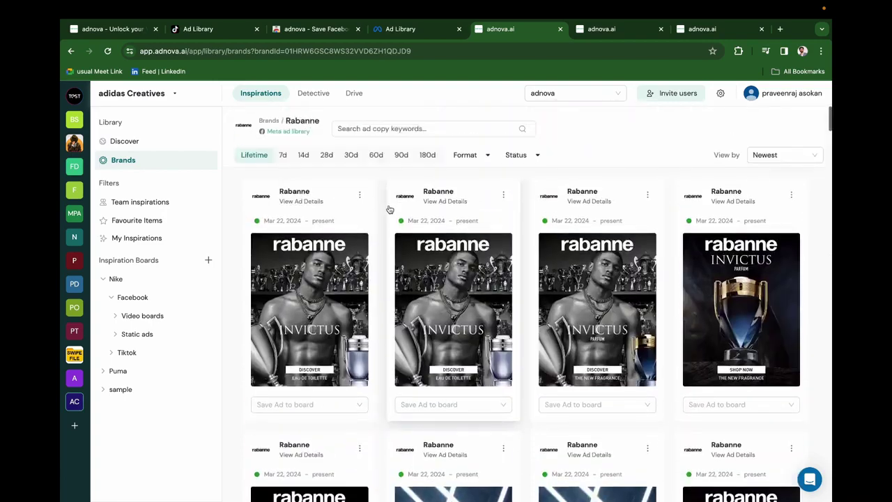
left_click(284, 156)
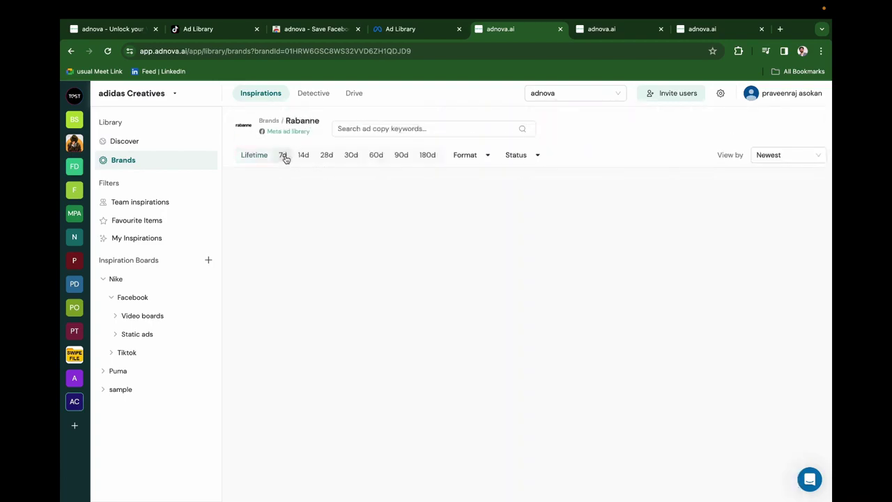
left_click(302, 156)
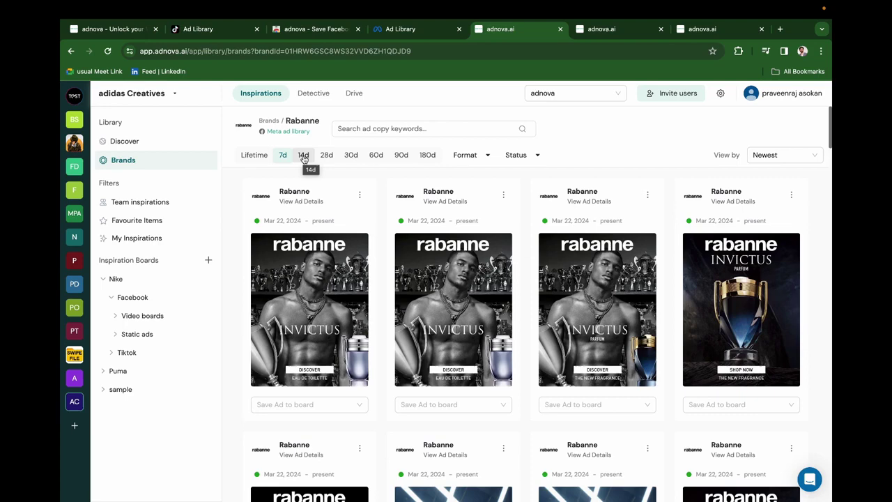
left_click(304, 156)
Check the format, status and sort order options for Rabanne's ads without changing any of them
left_click(471, 156)
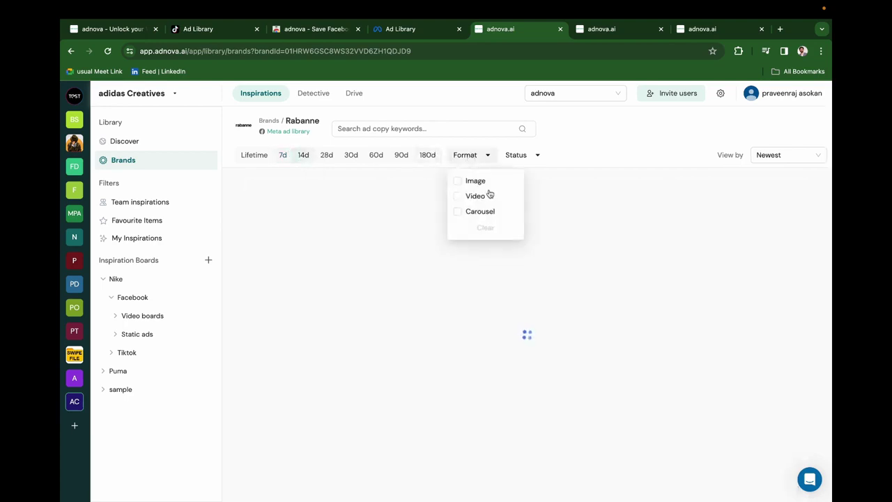
left_click(533, 156)
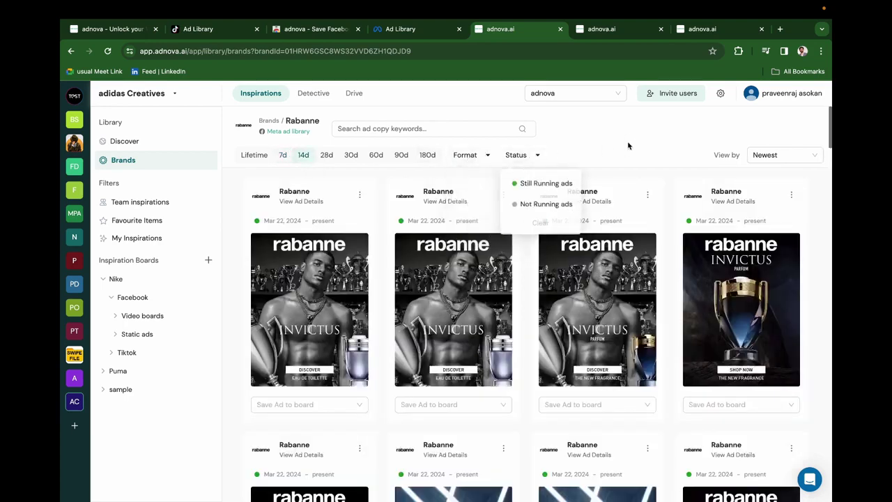
left_click(784, 155)
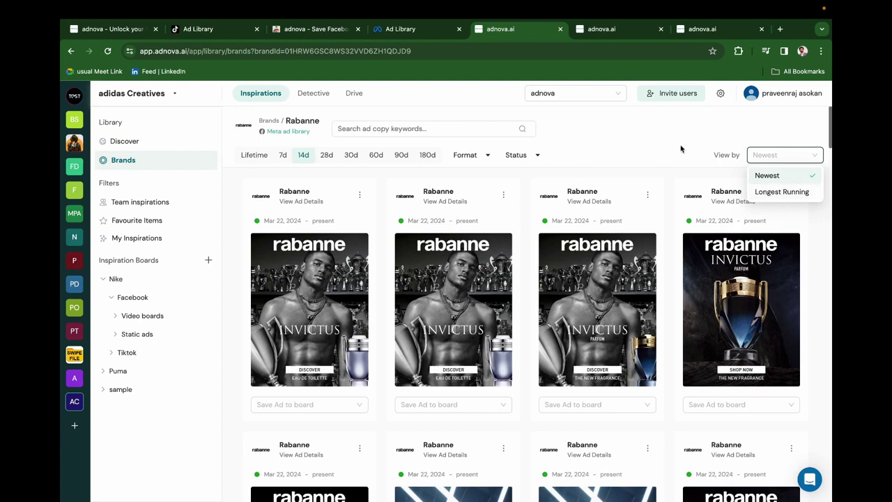
left_click(522, 142)
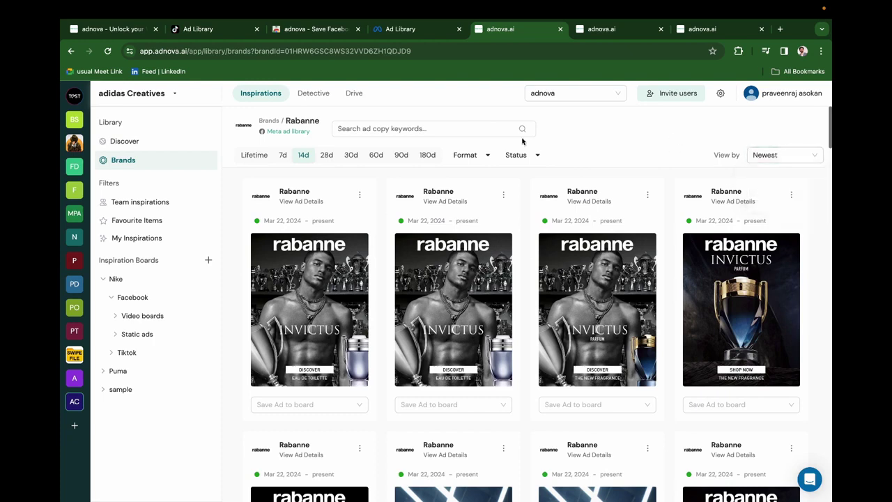
Open Detective, paste PUMA's Meta Ad Library URL into the new brand analysis form, and close the form without adding the brand
left_click(313, 98)
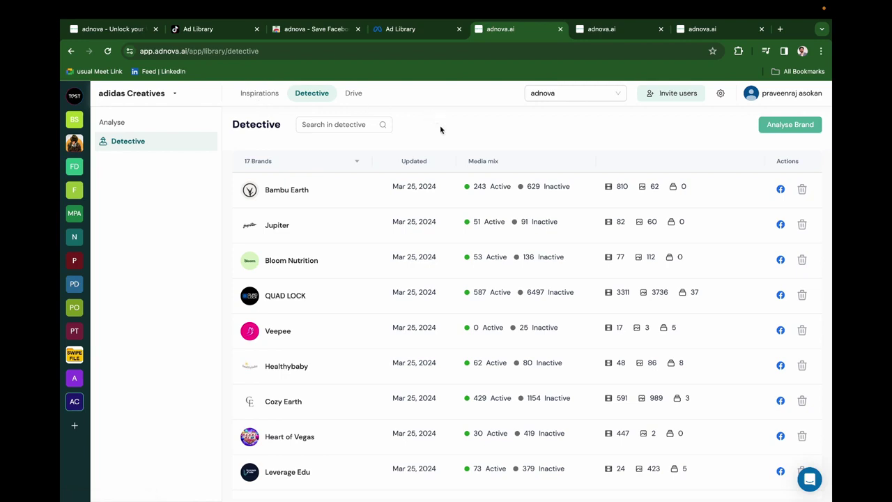
left_click(787, 128)
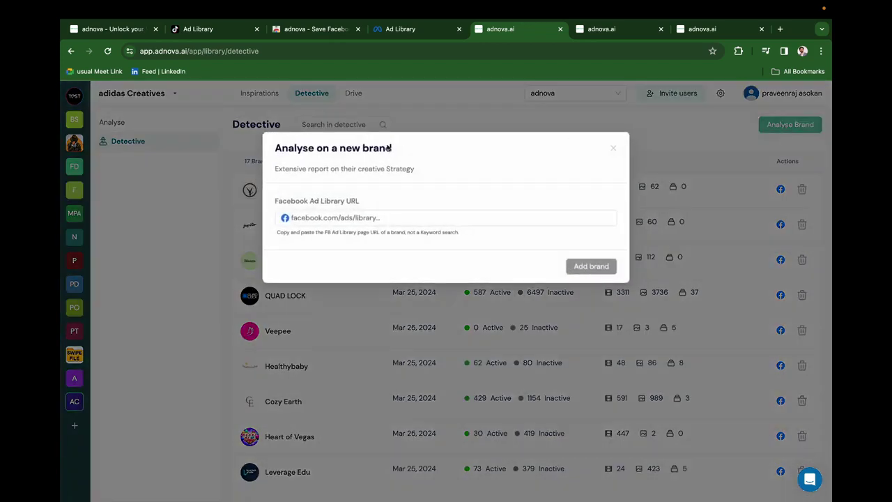
left_click(403, 32)
left_click(410, 53)
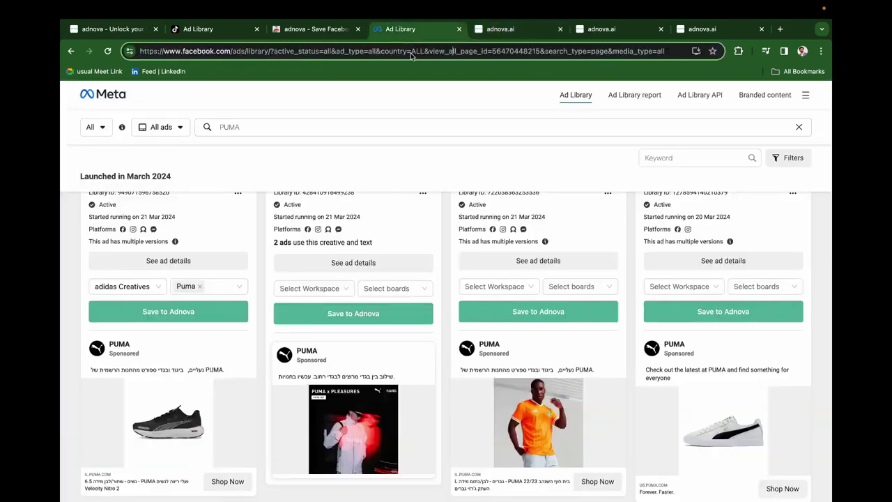
left_click(498, 32)
left_click(474, 222)
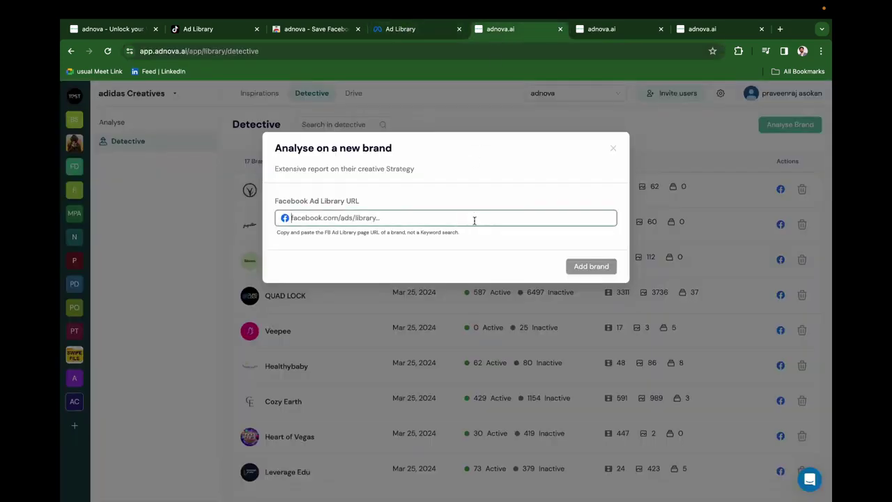
key("super+v")
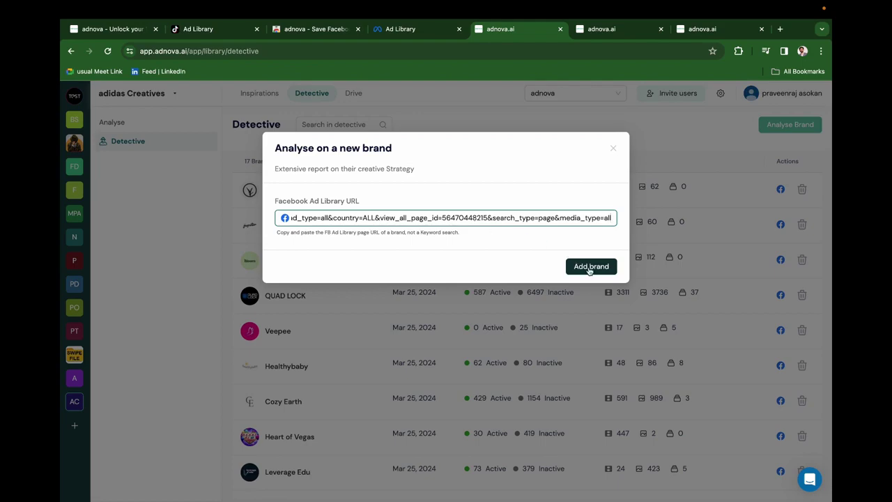
left_click(614, 148)
Open True Classic's creative strategy report and compare its Media Mix for active, inactive and all creatives
scroll(393, 351, "down", 6)
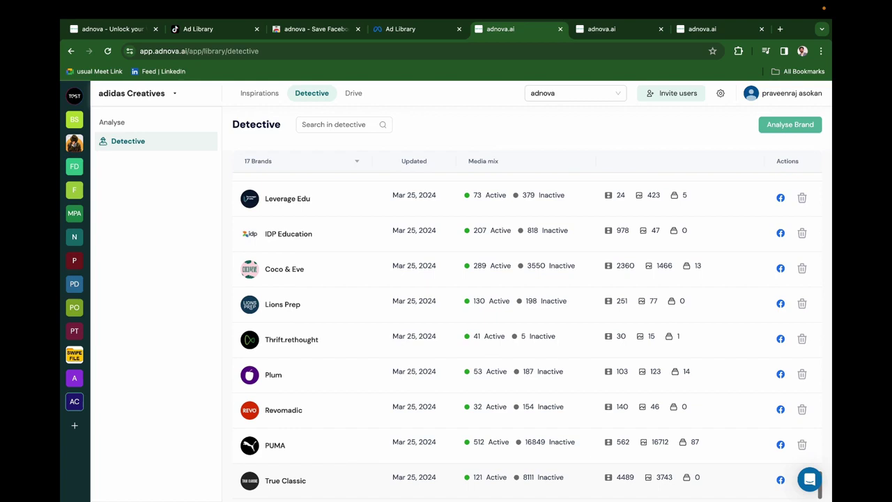
left_click(357, 479)
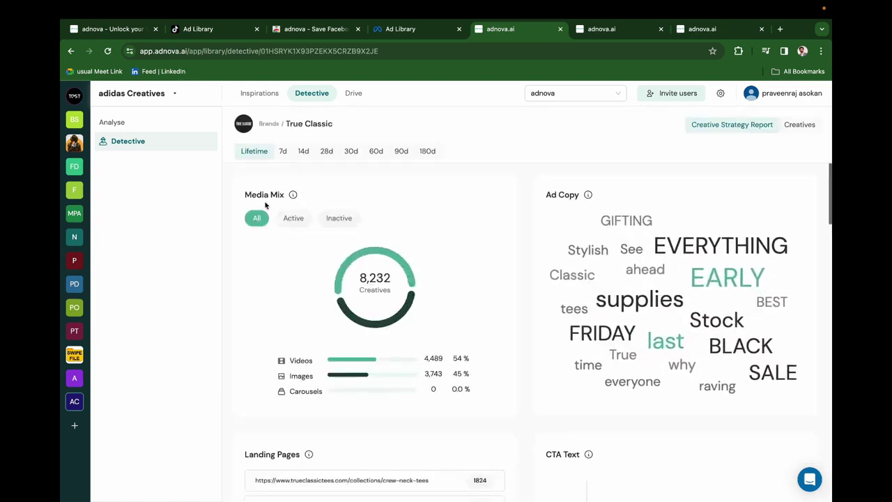
left_click_drag(242, 194, 287, 195)
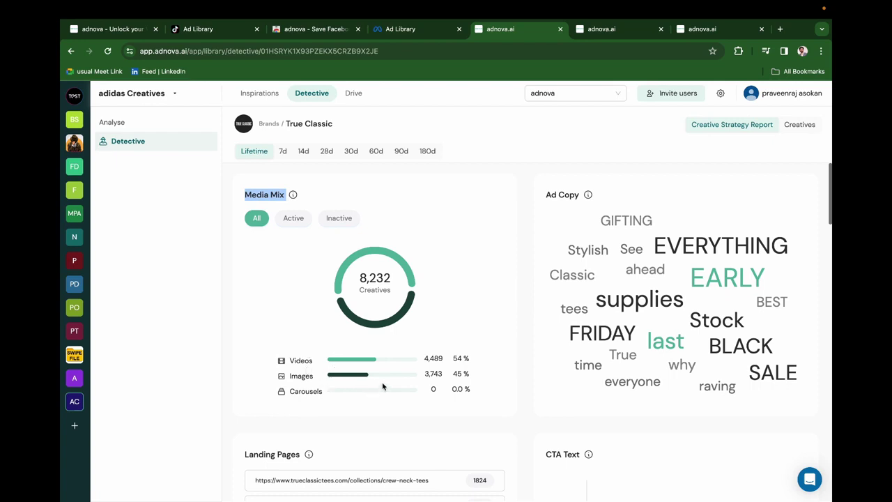
left_click(293, 219)
left_click(339, 219)
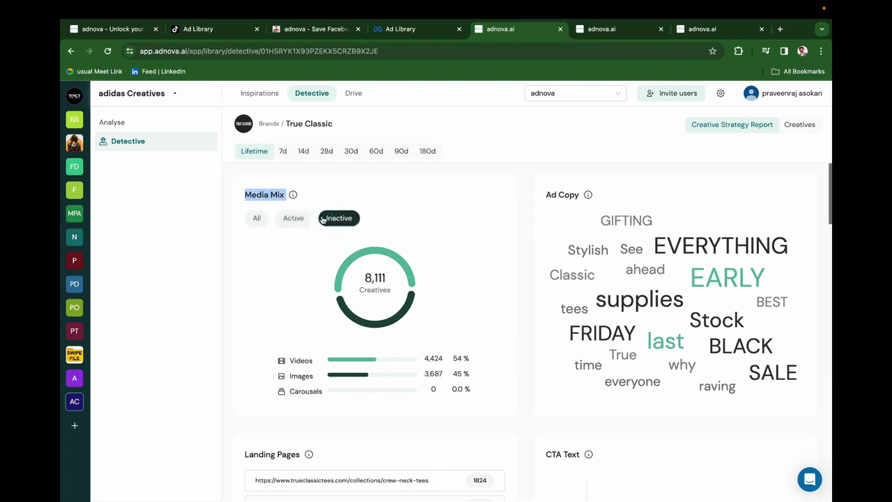
left_click(262, 217)
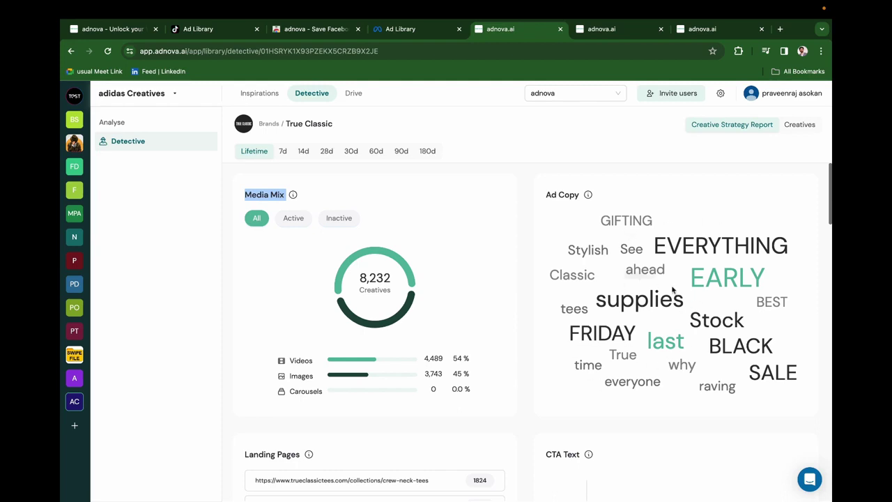
Examine the report's landing pages, CTA text, dynamic creative optimization ads and platform breakdown of creatives
scroll(426, 311, "down", 3)
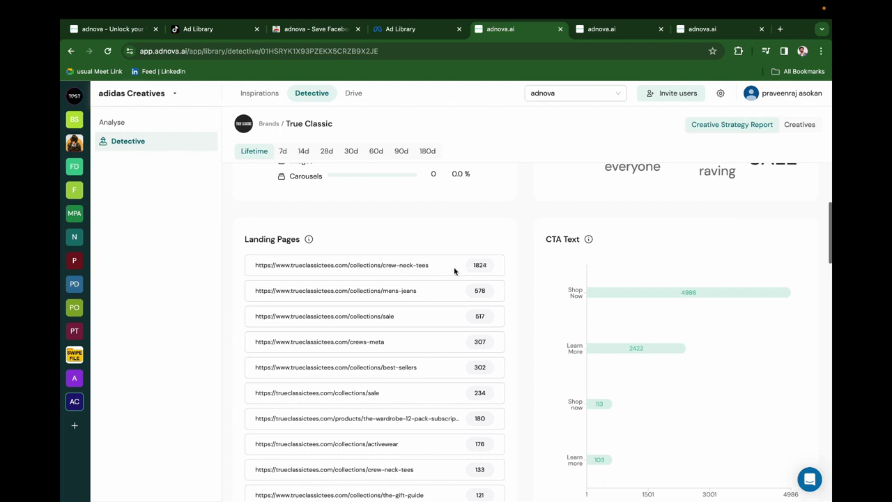
left_click_drag(429, 265, 283, 259)
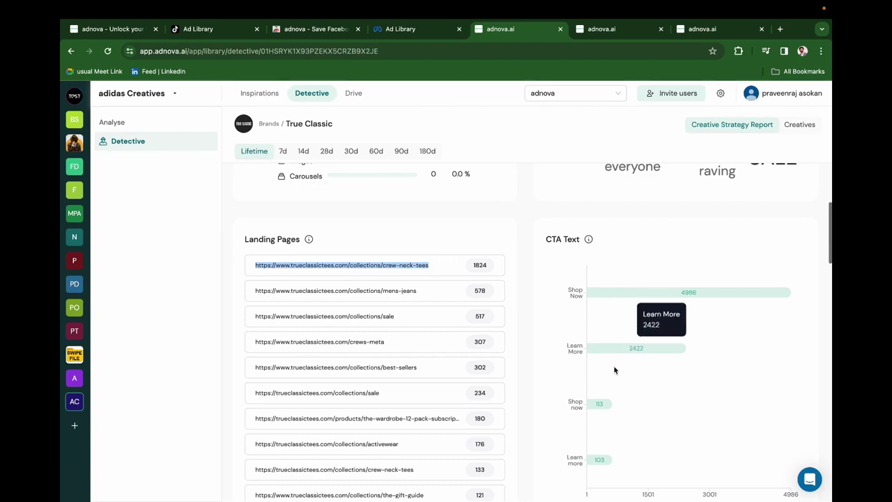
scroll(614, 368, "down", 1)
scroll(653, 356, "down", 5)
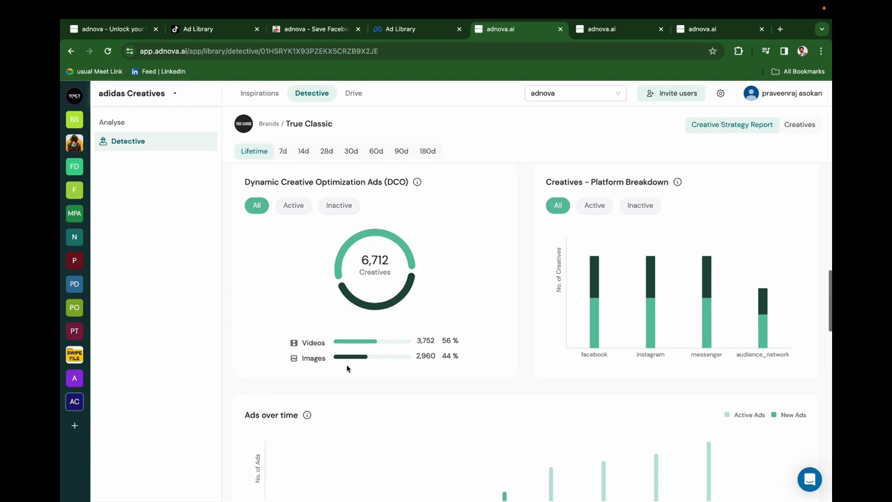
mouse_move(674, 183)
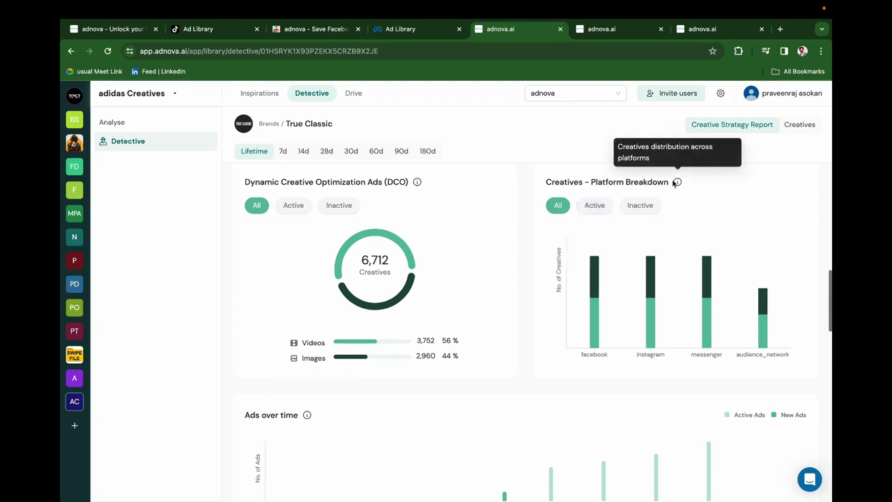
mouse_move(779, 316)
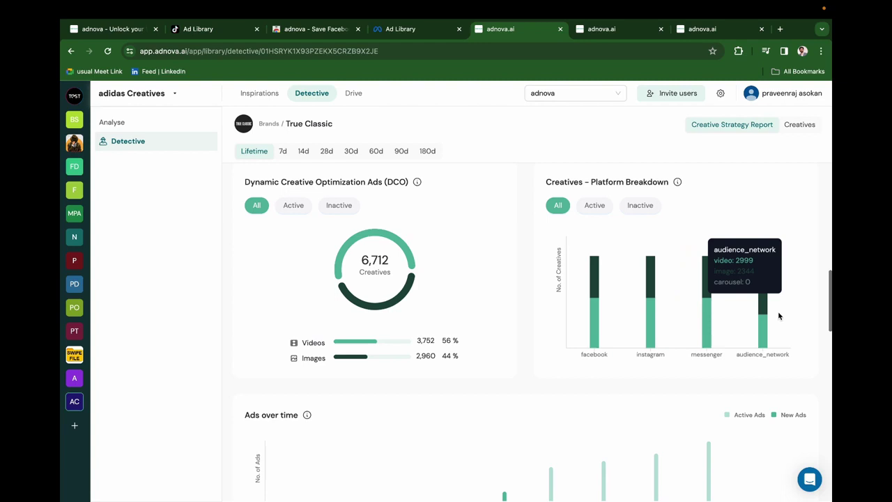
mouse_move(588, 315)
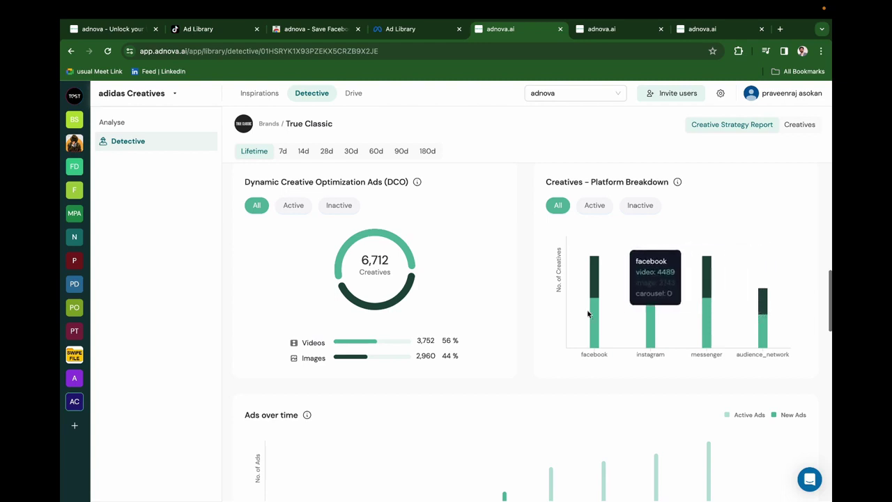
Examine the Ads over time chart, comparing active and new ads from October 2023 to March 2024
scroll(607, 399, "down", 2)
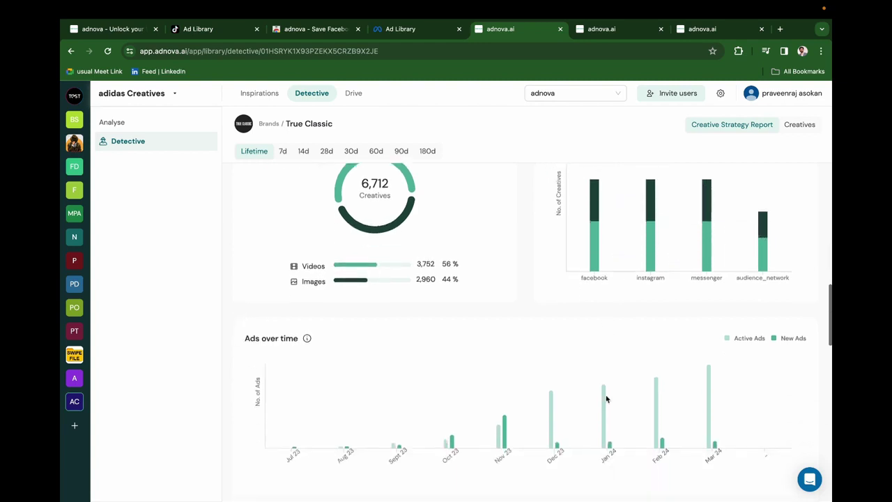
scroll(606, 399, "down", 2)
mouse_move(576, 342)
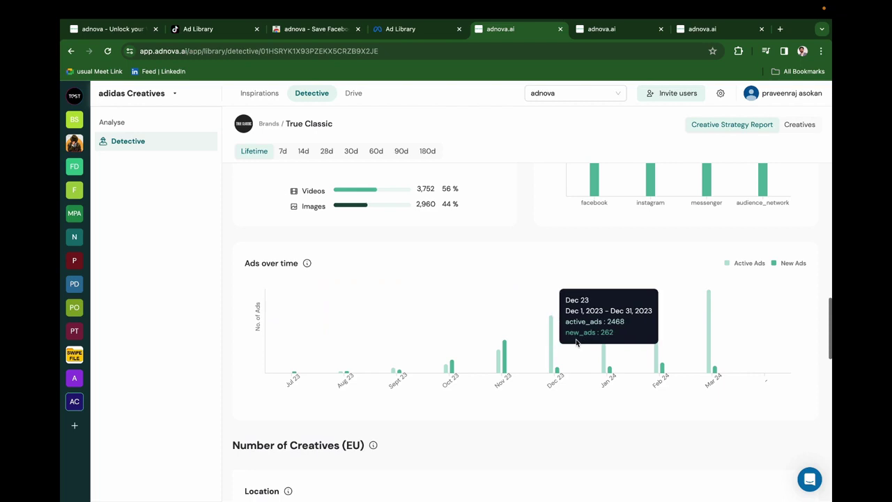
mouse_move(454, 372)
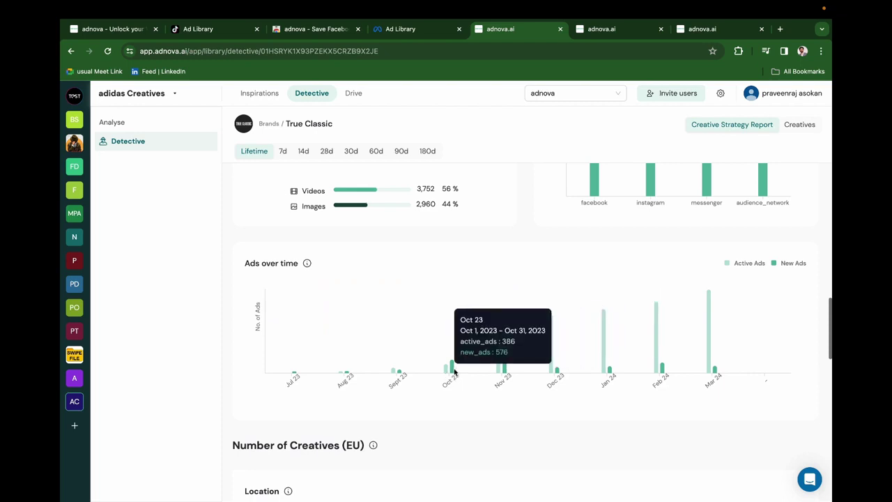
mouse_move(509, 368)
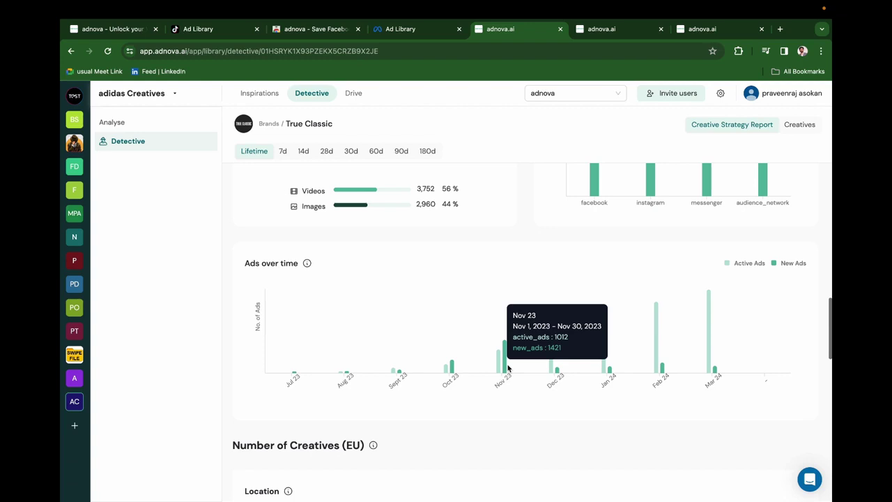
mouse_move(651, 367)
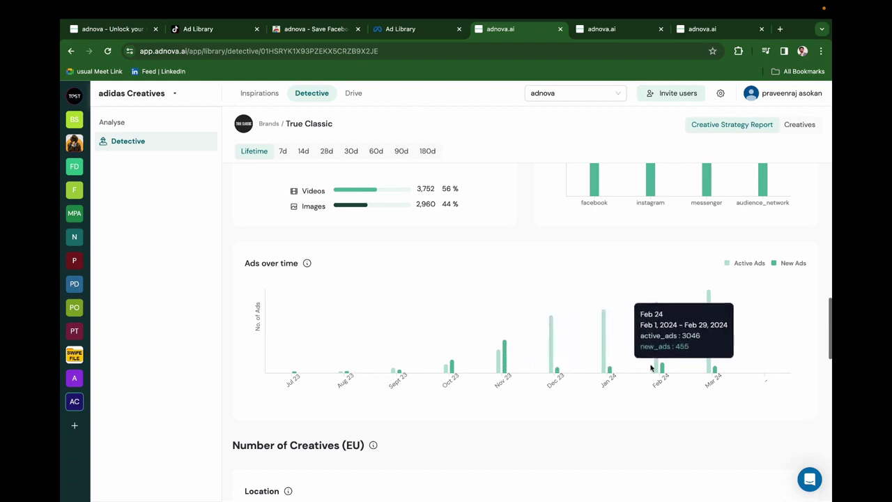
mouse_move(719, 365)
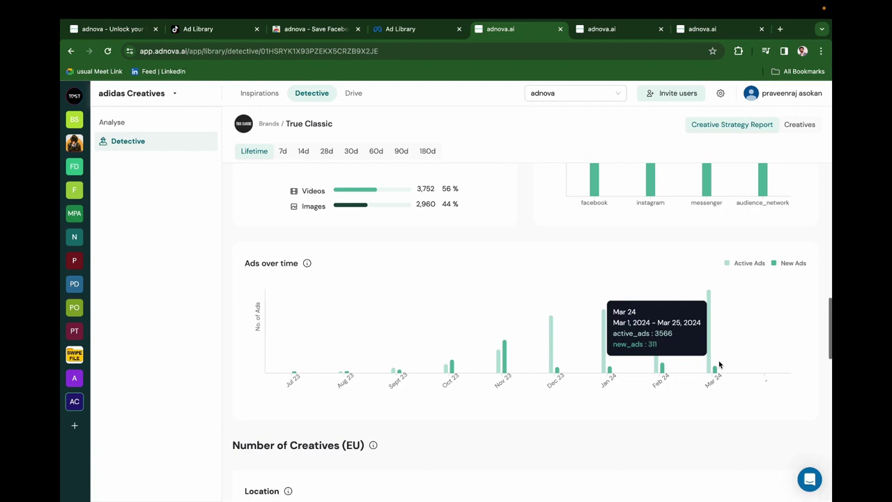
Examine the EU number of creatives and EU reach charts by location, age and gender
scroll(720, 364, "down", 5)
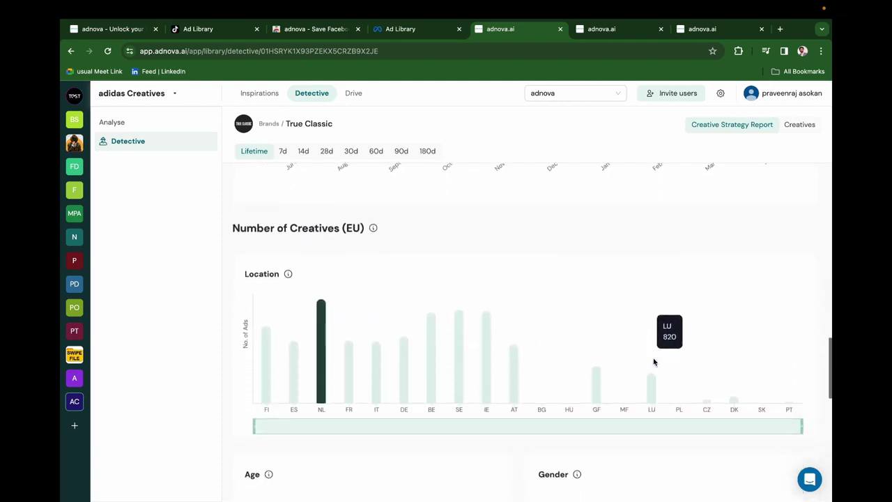
mouse_move(412, 379)
scroll(412, 378, "down", 2)
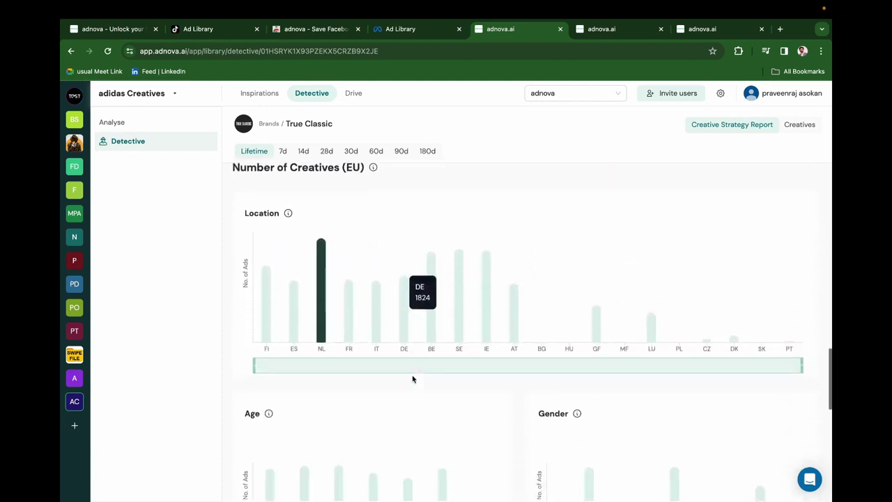
scroll(412, 378, "down", 3)
mouse_move(603, 352)
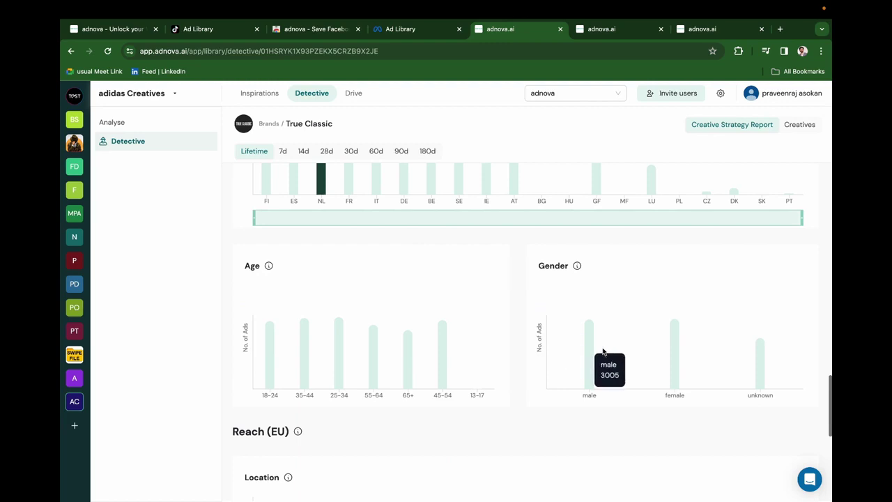
scroll(393, 370, "down", 2)
scroll(351, 365, "down", 2)
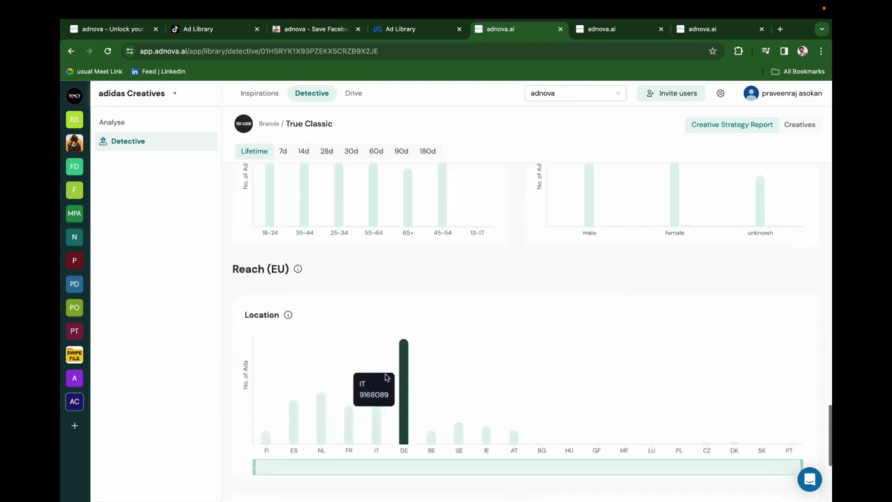
scroll(385, 377, "down", 3)
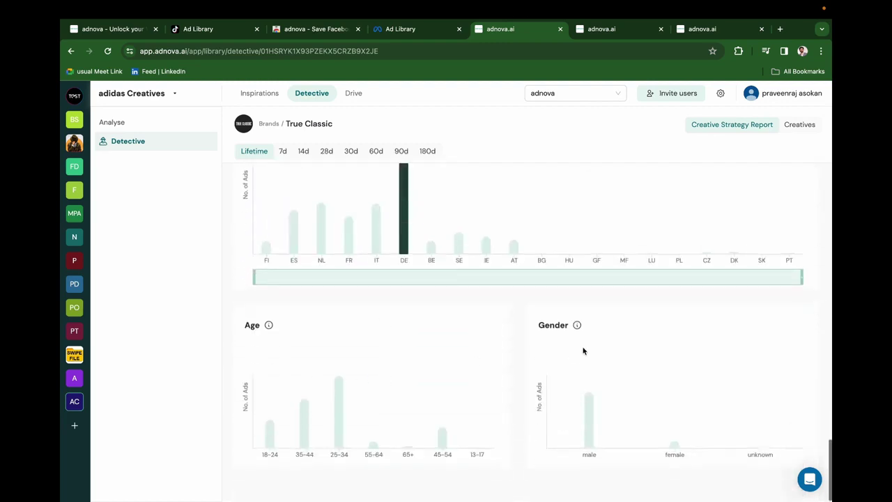
scroll(583, 351, "up", 5)
mouse_move(581, 259)
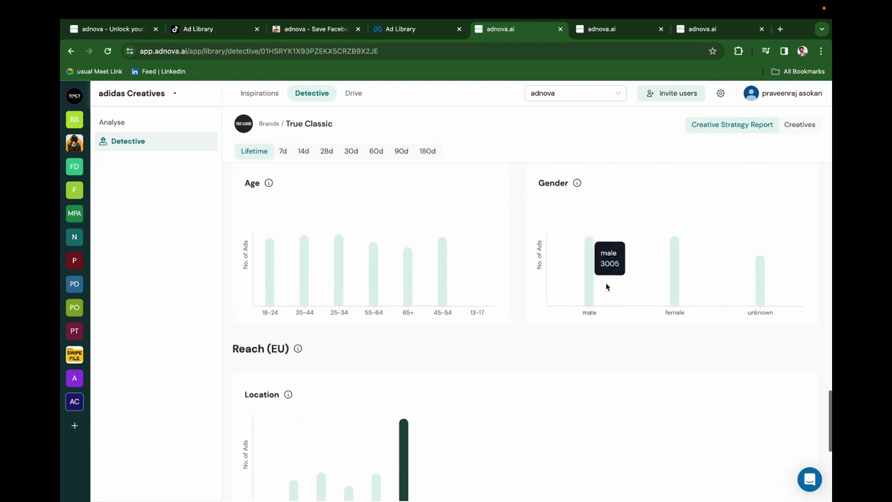
Examine the EU reach charts by location, age and gender, and open True Classic's list of creatives
scroll(680, 340, "down", 4)
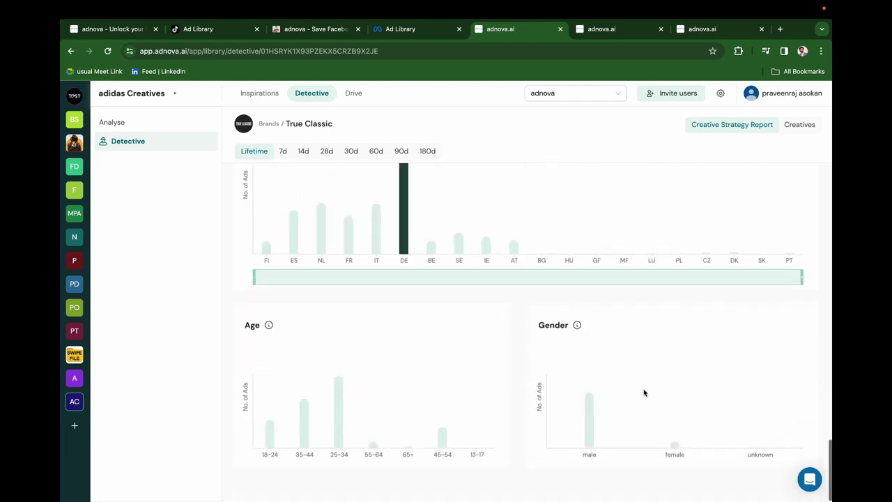
mouse_move(693, 442)
left_click(800, 124)
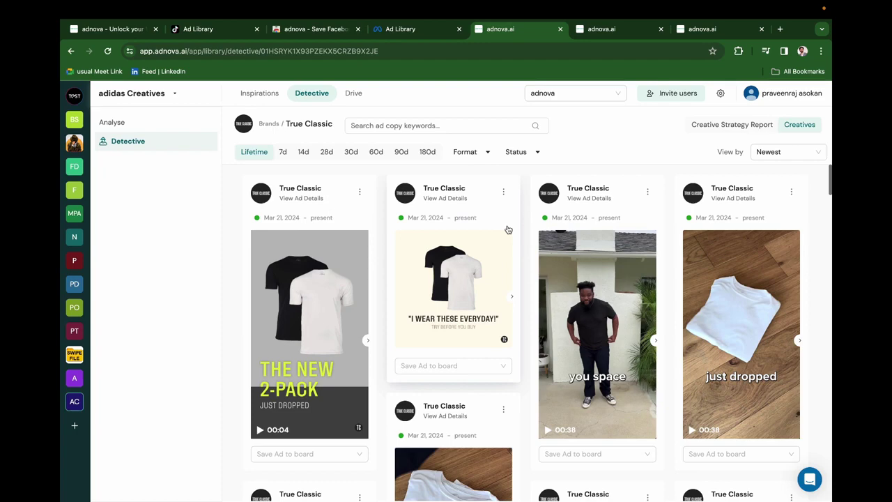
View the details and available save boards of the "I WEAR THESE EVERYDAY!" ad, and close its details
left_click(428, 198)
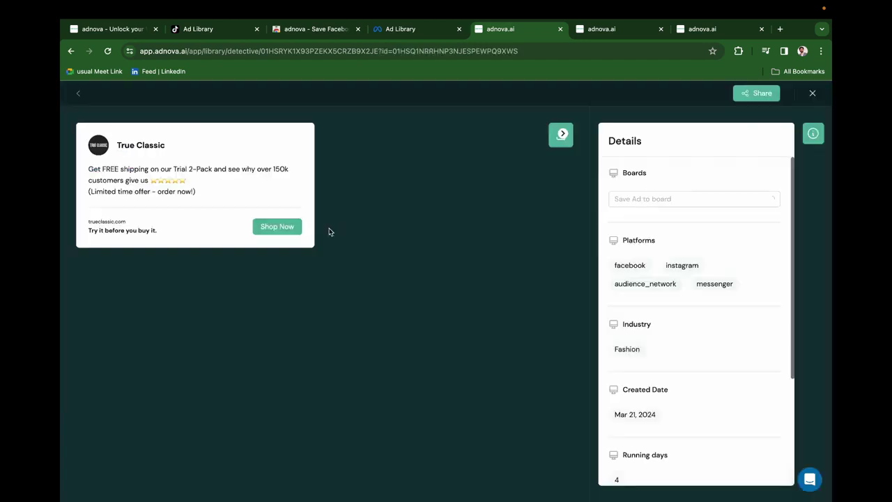
left_click(674, 199)
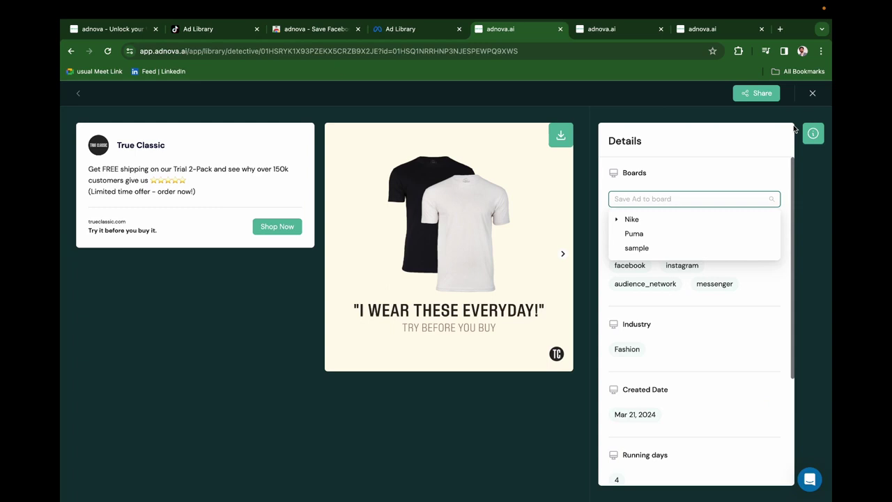
left_click(810, 96)
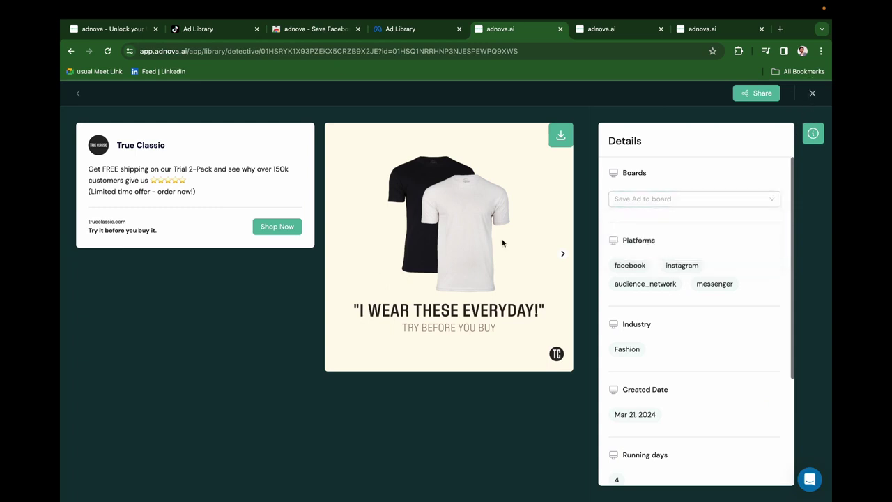
left_click(812, 93)
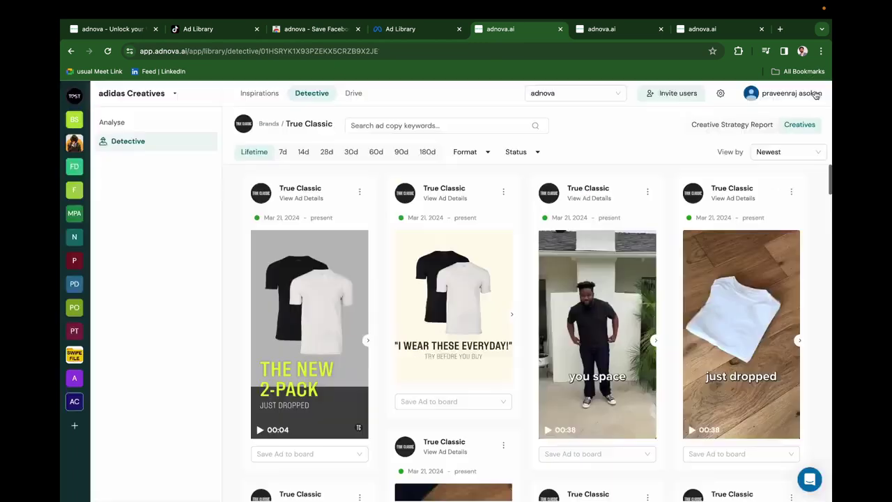
Leave True Classic's creatives and return to the Detective list of analysed brands
left_click(474, 400)
left_click(133, 309)
left_click(267, 124)
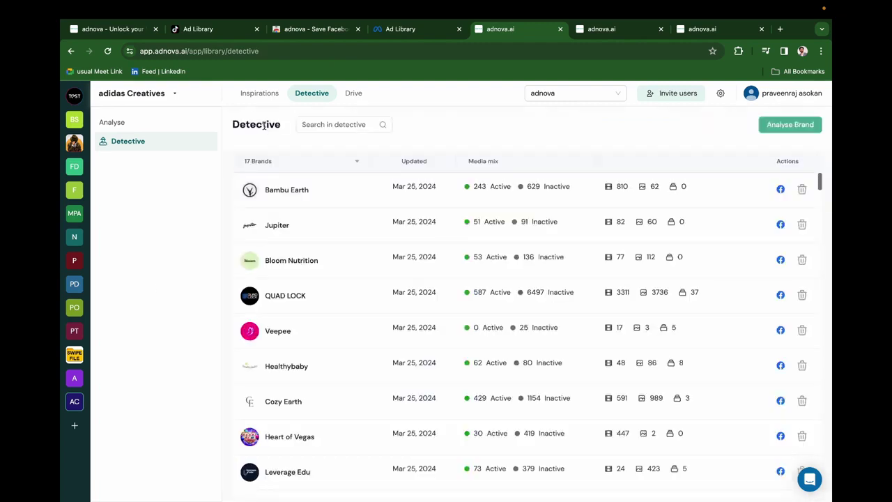
Open the Clash of Clans drive board in the Feedback Demo workspace and view the board's options
left_click(353, 95)
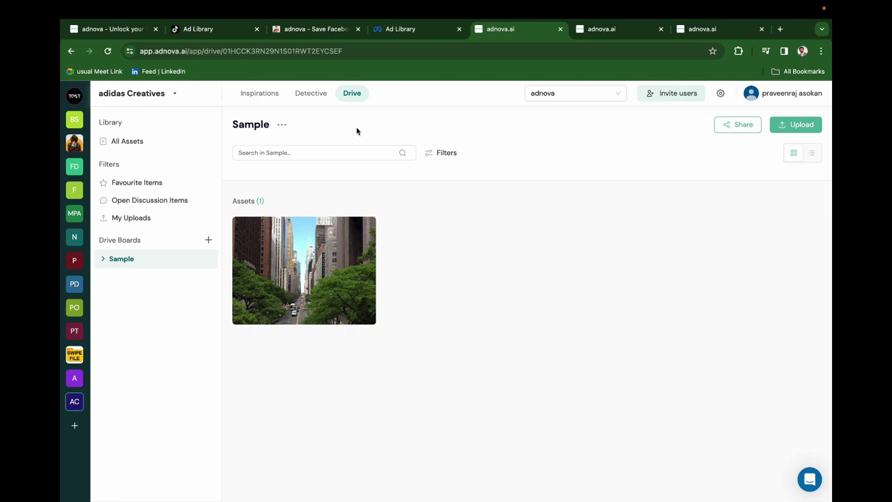
left_click(77, 168)
left_click(359, 93)
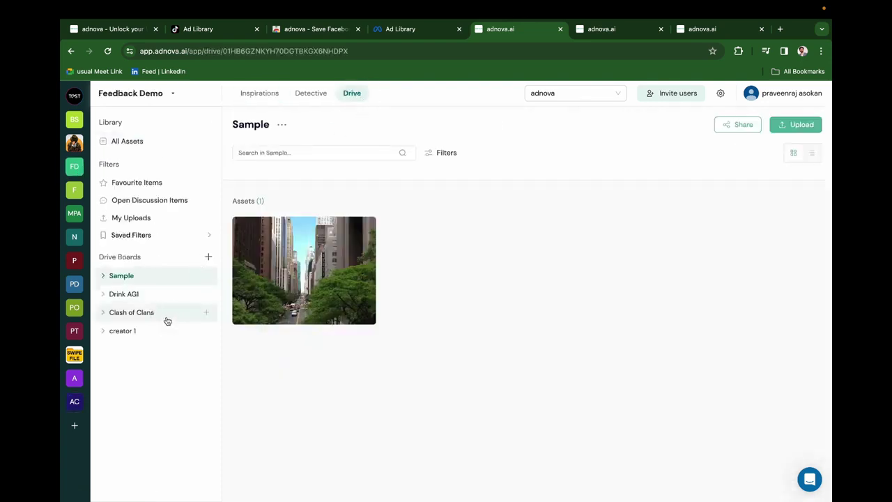
left_click(164, 316)
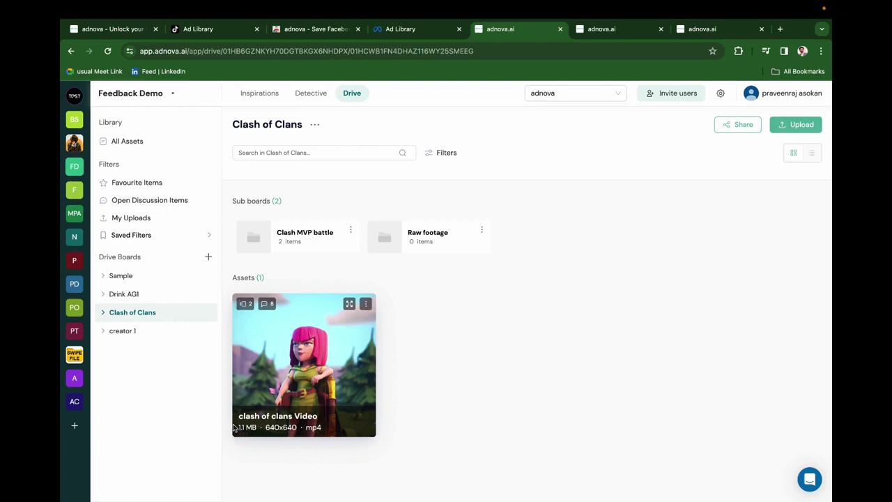
left_click(315, 126)
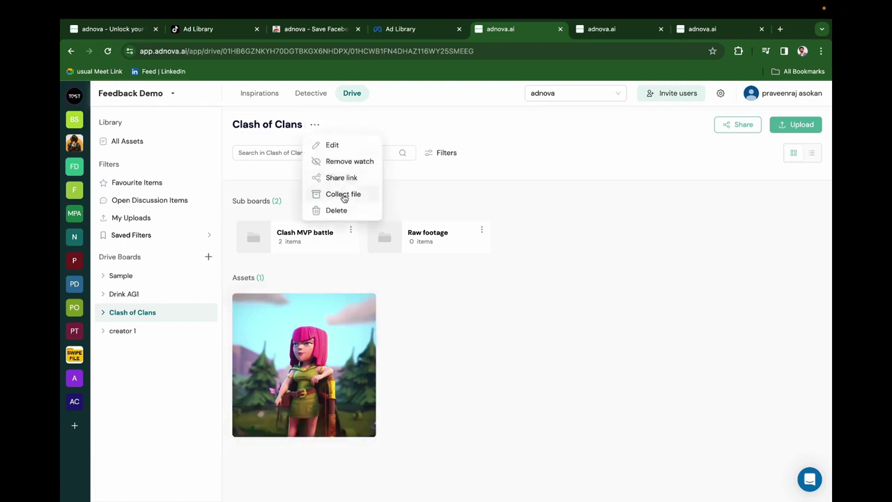
left_click(443, 182)
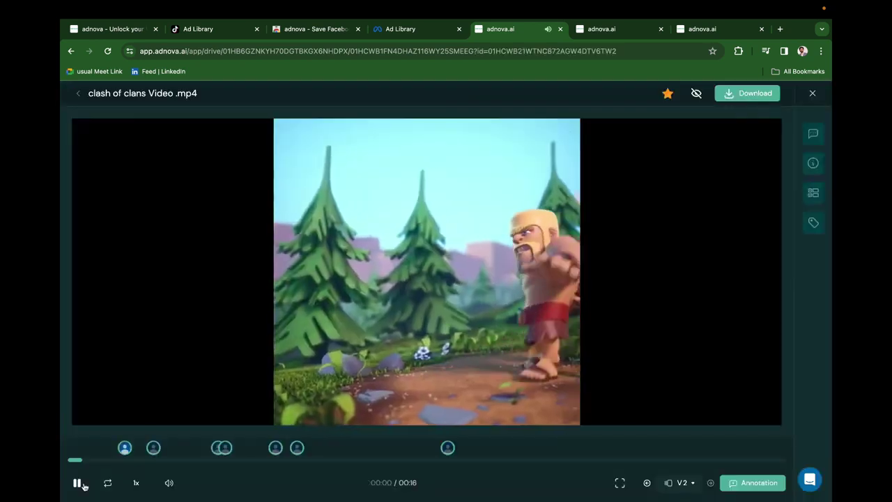
Pause the clash of clans video and try marking a rectangular annotation area over the character
left_click(77, 483)
left_click(718, 483)
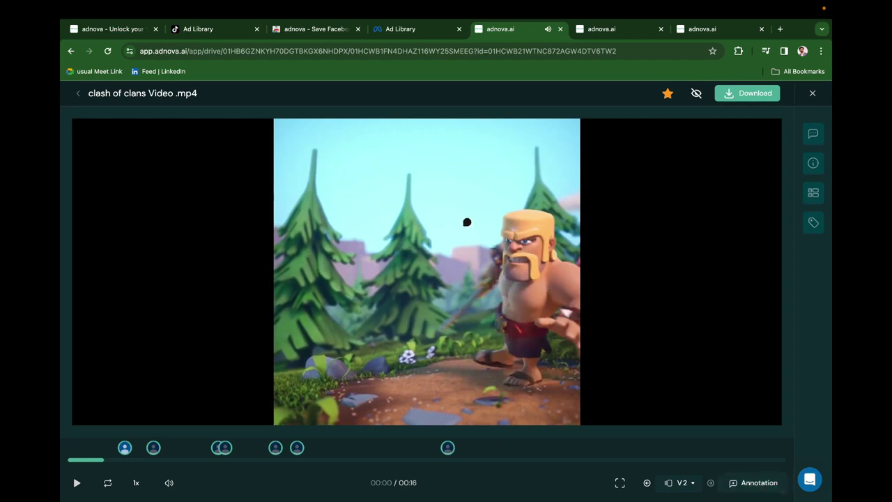
left_click_drag(463, 223, 545, 292)
Review the video's comments "This reaction needs to change" and "Change the expression" at their annotated frames
left_click(813, 134)
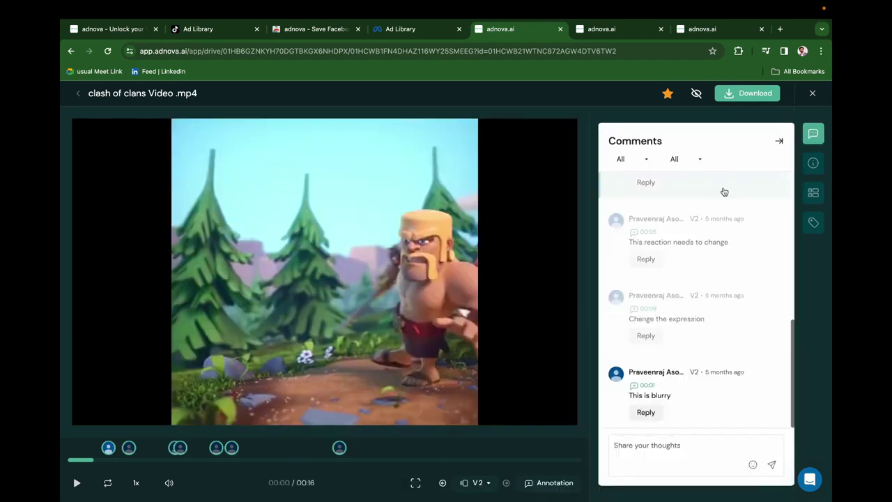
left_click(669, 241)
left_click(712, 312)
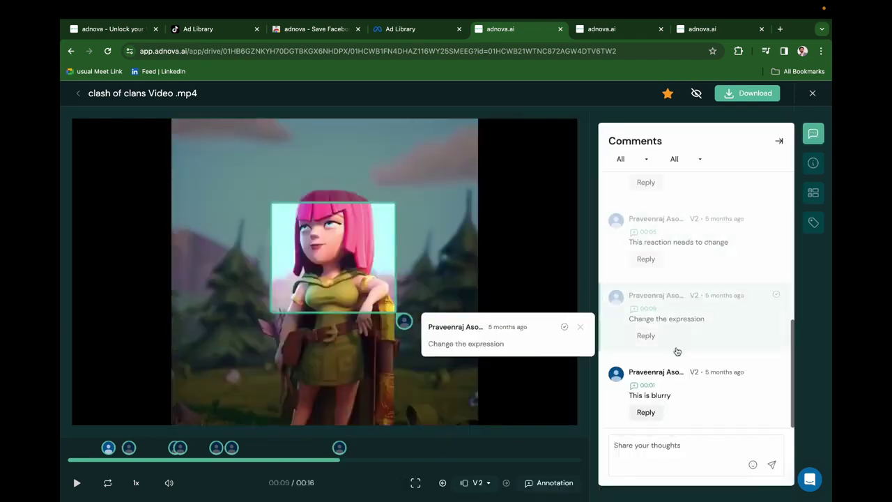
View the clash of clans video's versions, asset information and custom fields
left_click(464, 482)
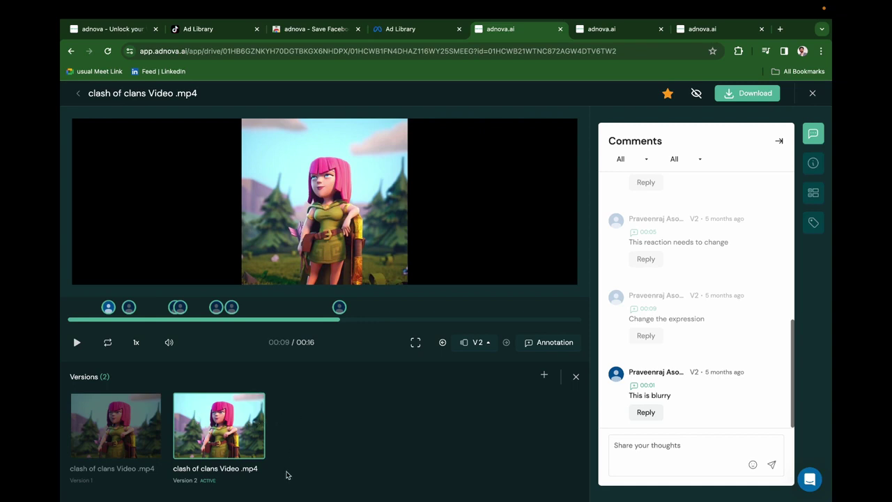
left_click(812, 162)
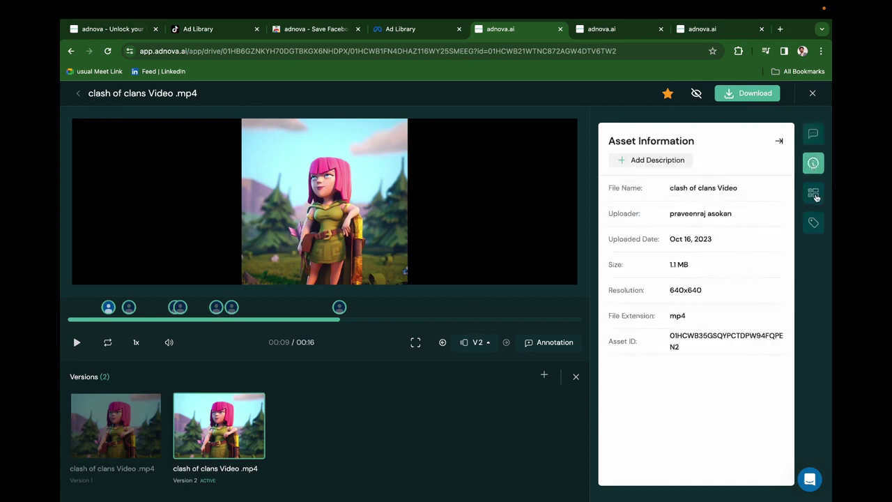
left_click(815, 194)
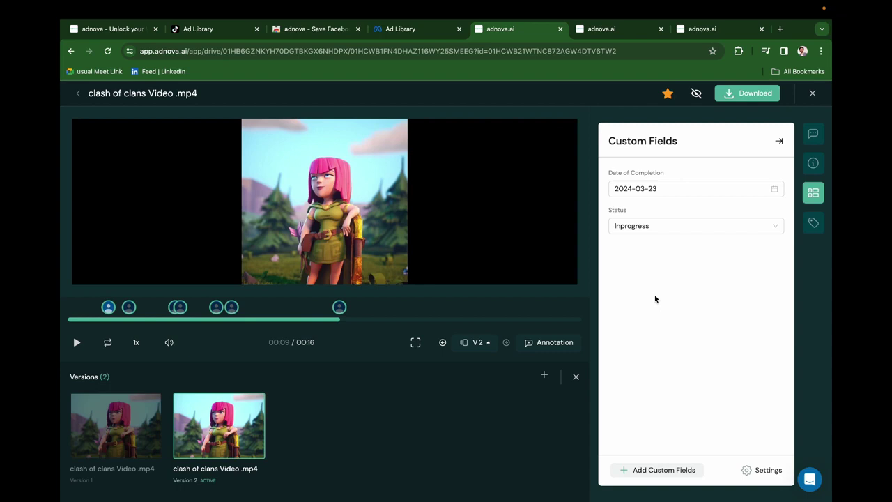
Start a new custom field, view the available field types, and cancel its creation
left_click(658, 470)
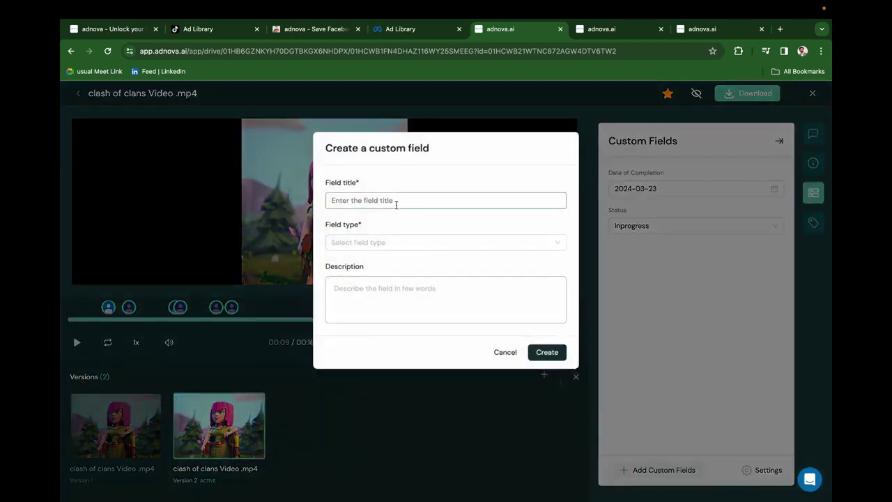
left_click(400, 241)
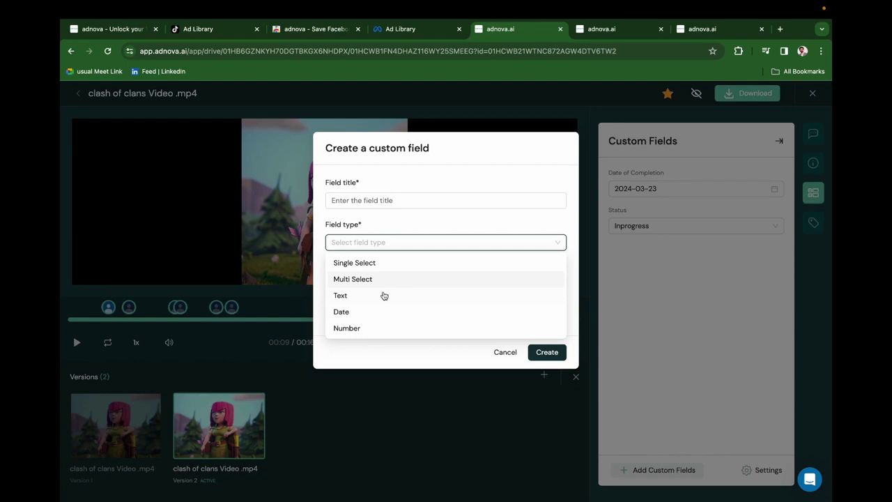
left_click(488, 355)
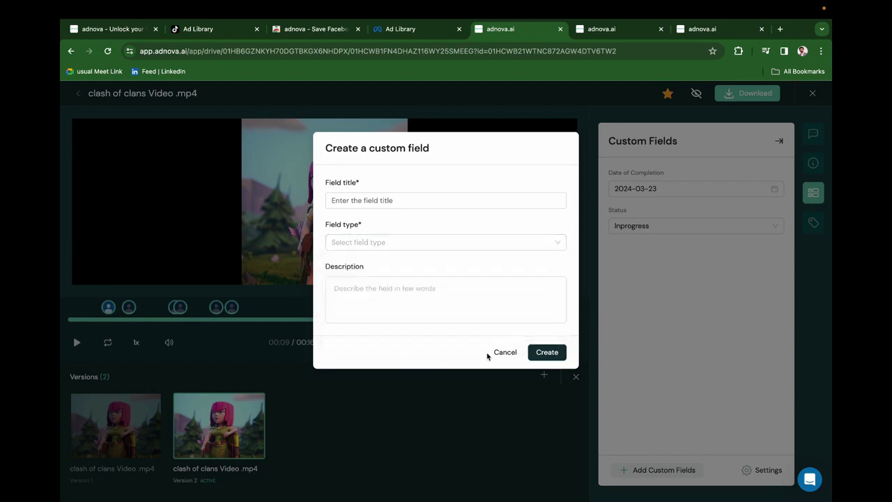
left_click(506, 352)
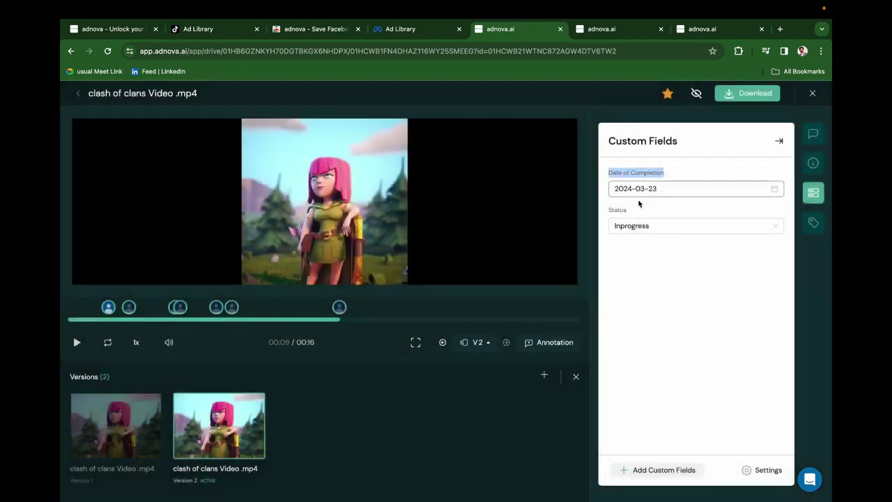
Set the video's Date of Completion to 2024-03-25 and select Inprogress as its Status
left_click(669, 189)
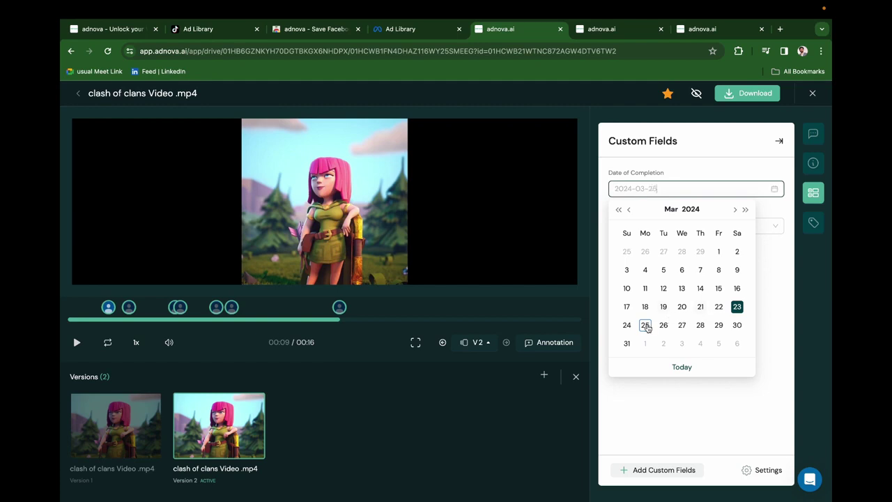
left_click(644, 325)
left_click(662, 230)
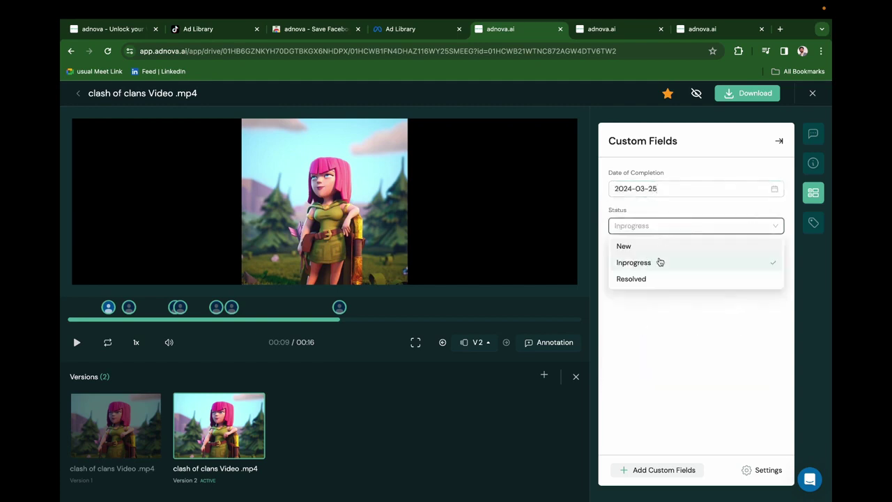
left_click(659, 261)
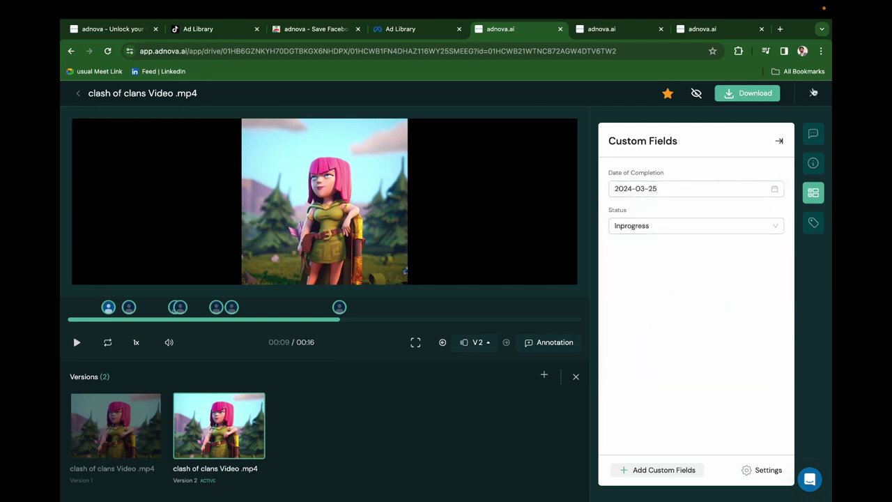
Filter all Drive assets by Date of Completion from 2024-03-01 to 2024-03-31 and Status Inprogress
left_click(812, 92)
left_click(172, 141)
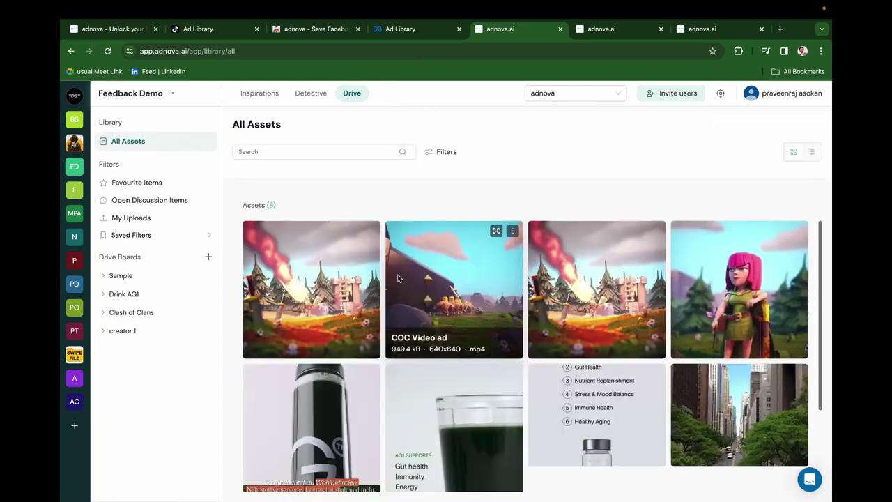
left_click(440, 153)
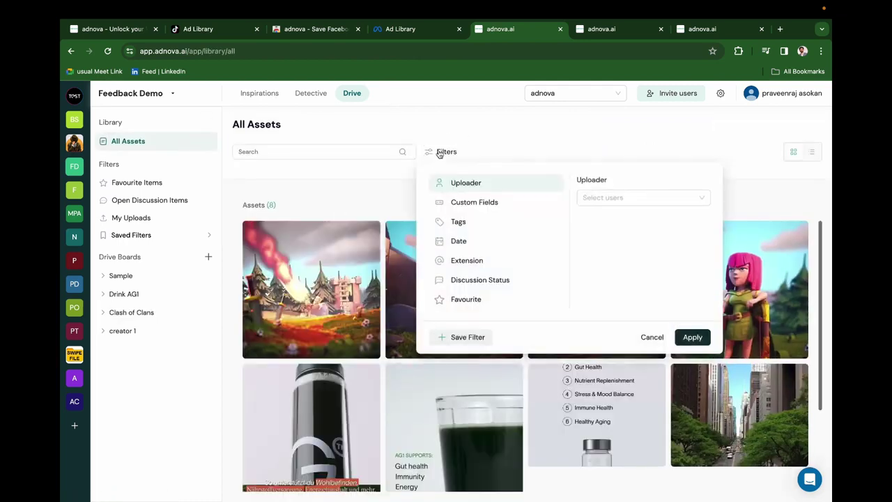
left_click(478, 201)
left_click(589, 197)
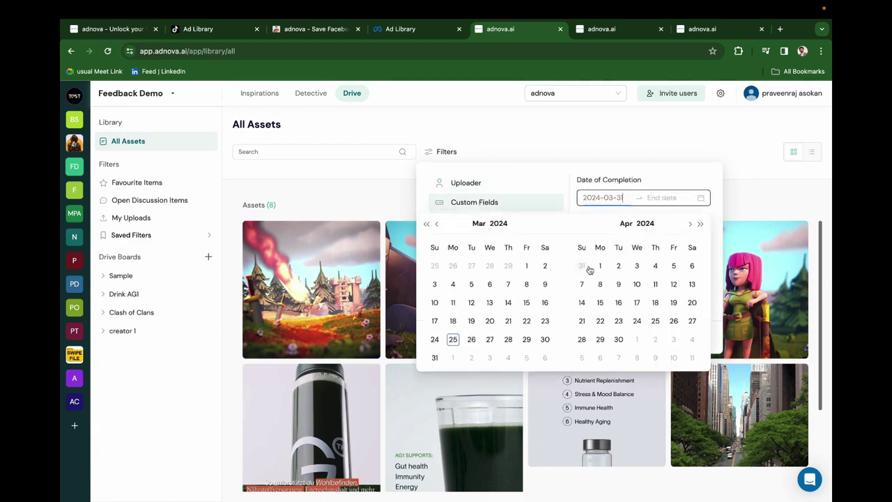
left_click(526, 265)
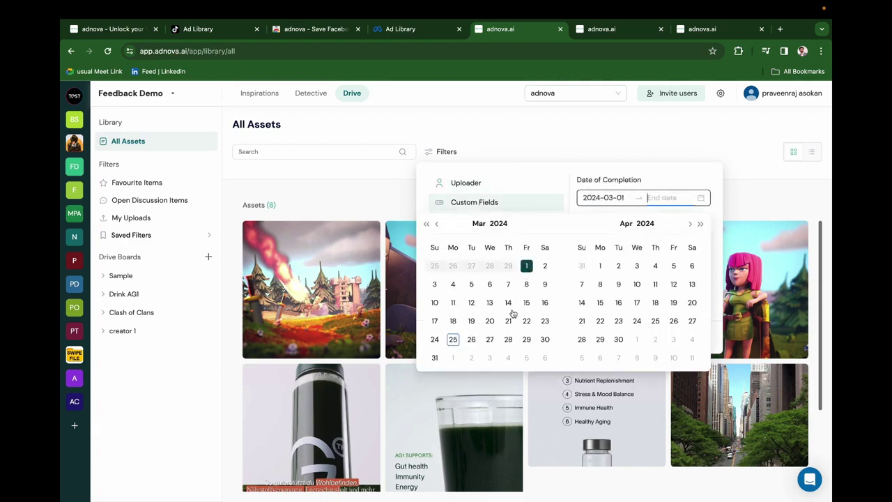
left_click(434, 357)
left_click(662, 237)
left_click(653, 271)
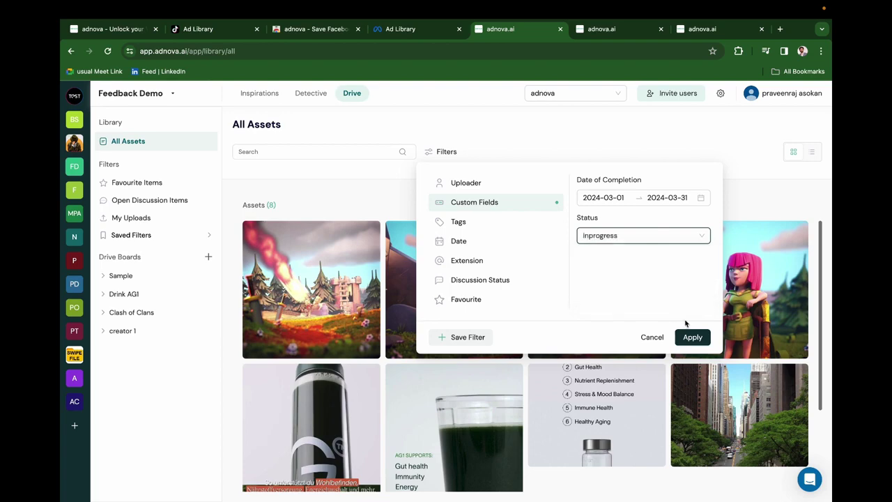
left_click(693, 335)
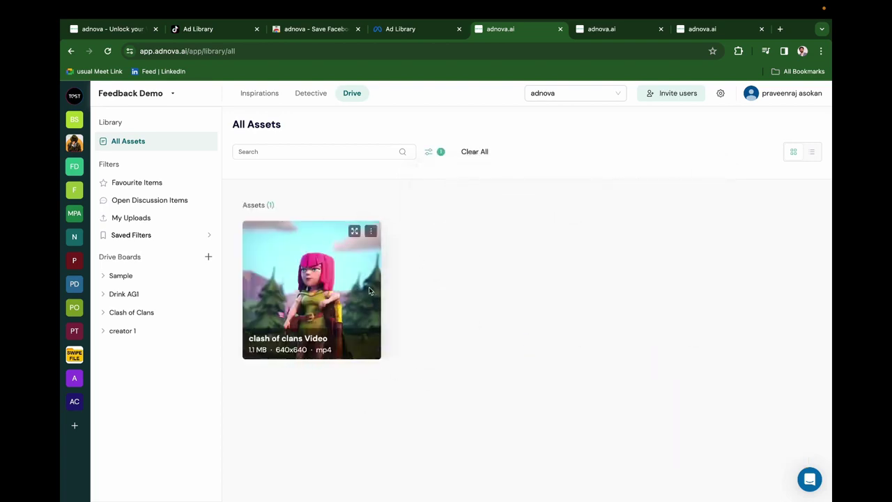
Clear the asset filter and look through the Tags, Date, Extension, Discussion Status and Uploader filter options
left_click(476, 152)
left_click(436, 151)
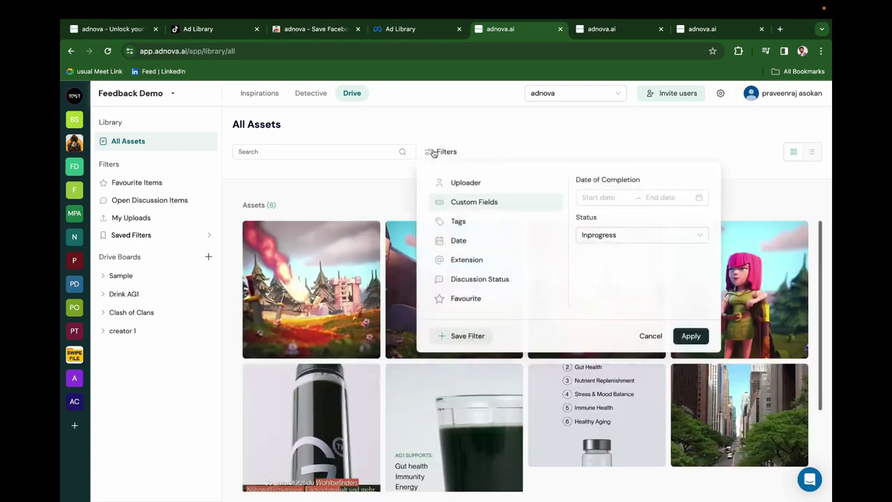
left_click(464, 221)
left_click(476, 243)
left_click(481, 263)
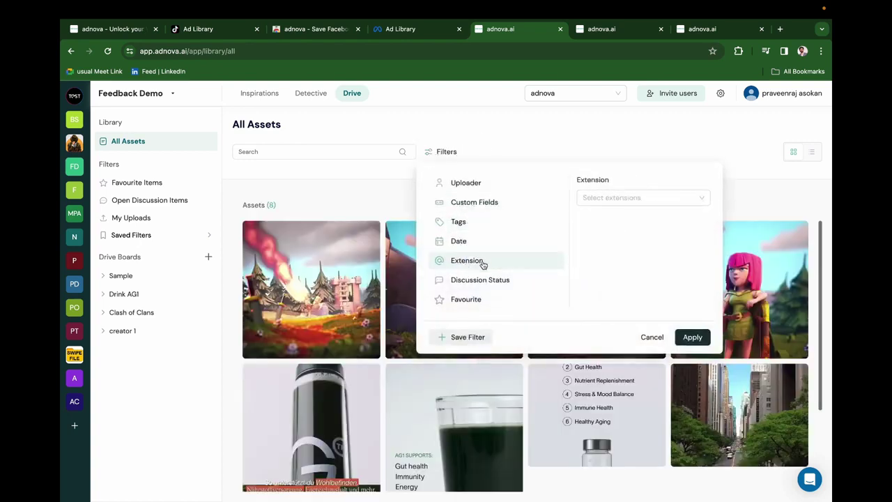
left_click(492, 281)
left_click(480, 182)
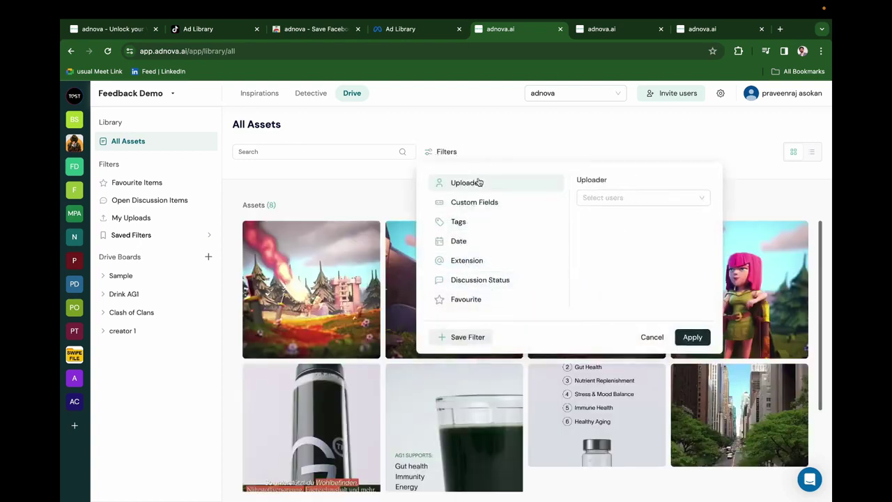
left_click(464, 121)
Copy the share link of clash of clans Video from the Clash of Clans board and open it in a new browser tab
left_click(143, 313)
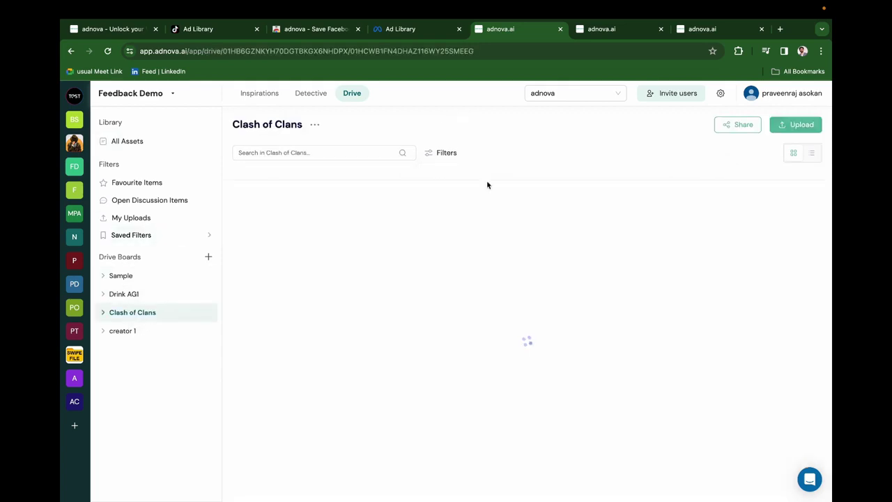
left_click(367, 304)
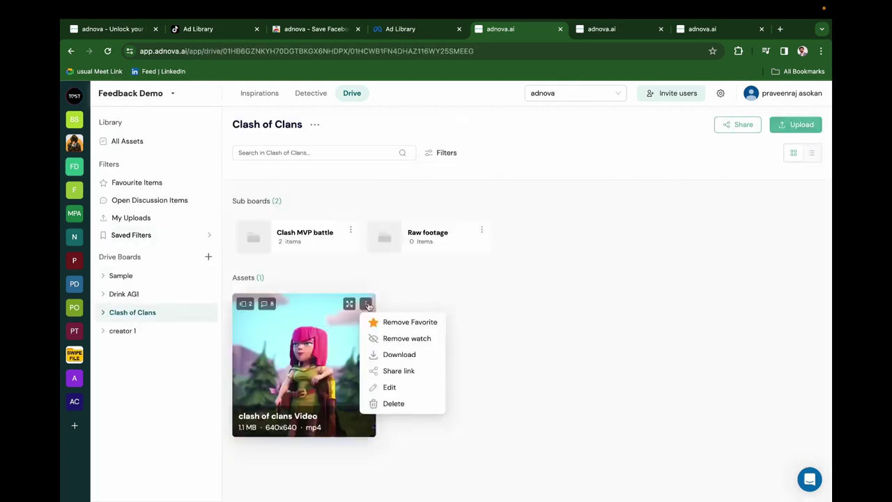
left_click(406, 371)
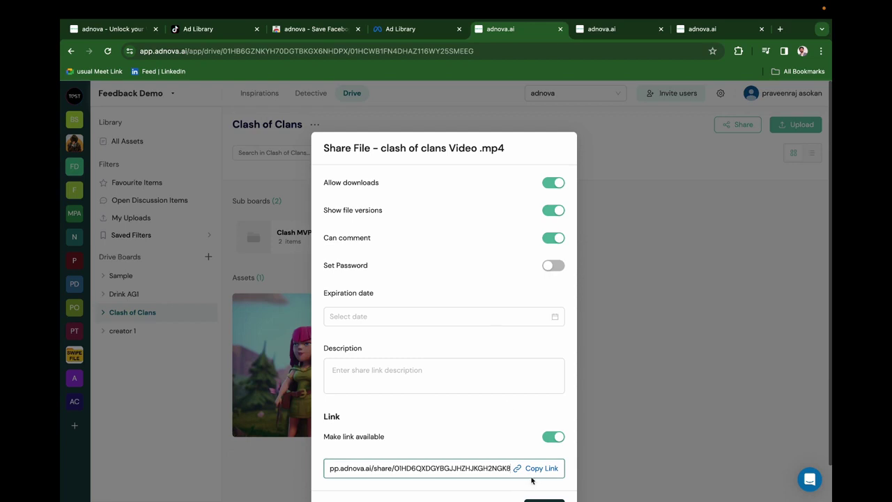
left_click(538, 468)
left_click(780, 29)
key("ctrl+v")
key("Return")
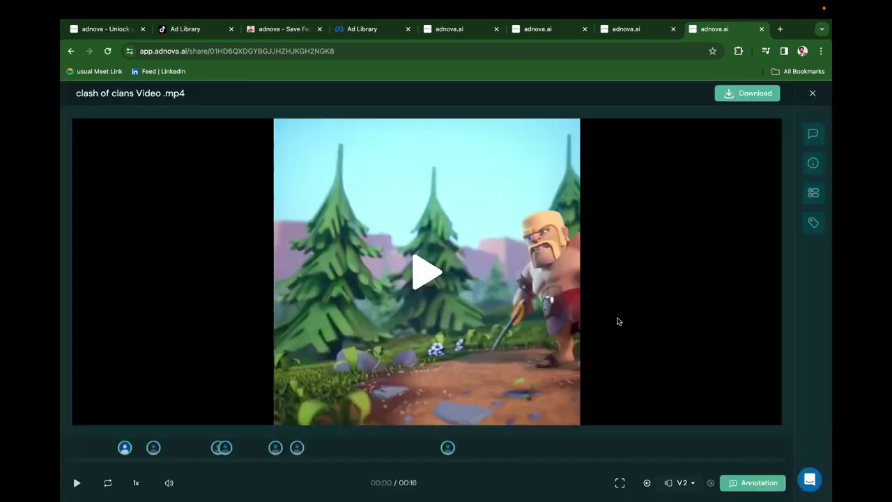
Return to the Clash of Clans board, close the video's share settings, and view the share settings for the whole board
left_click(562, 29)
left_click(448, 30)
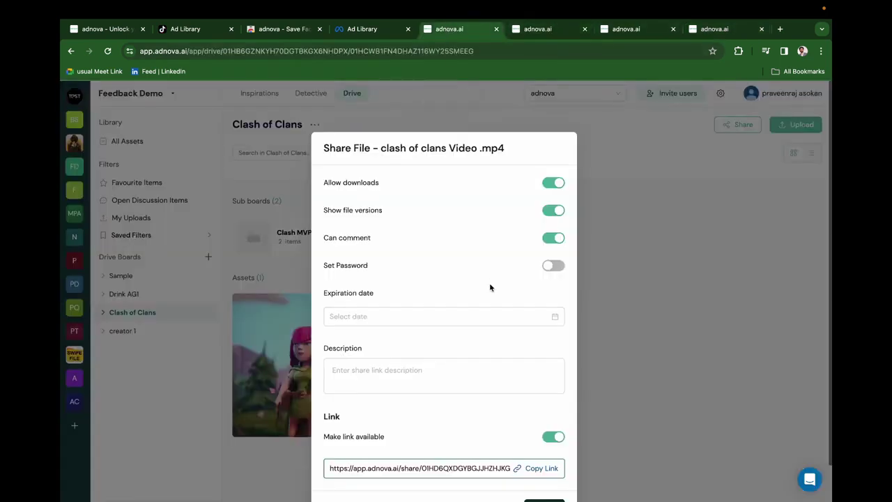
left_click(611, 176)
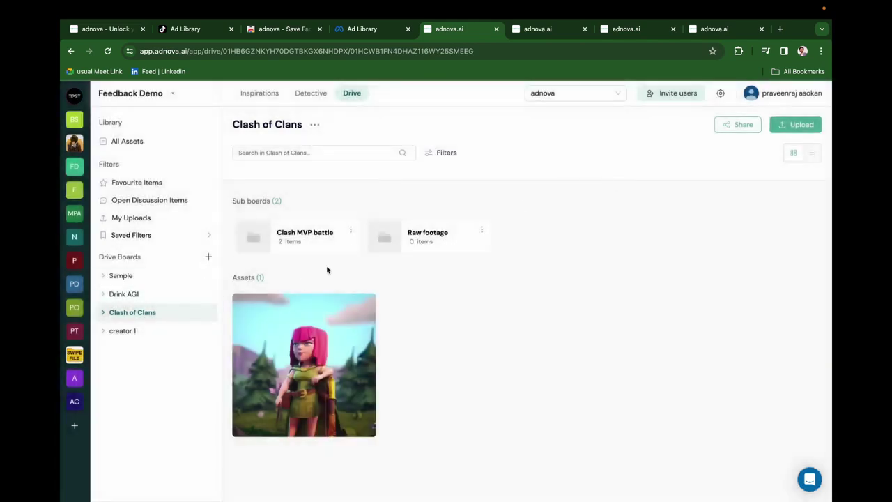
left_click(725, 132)
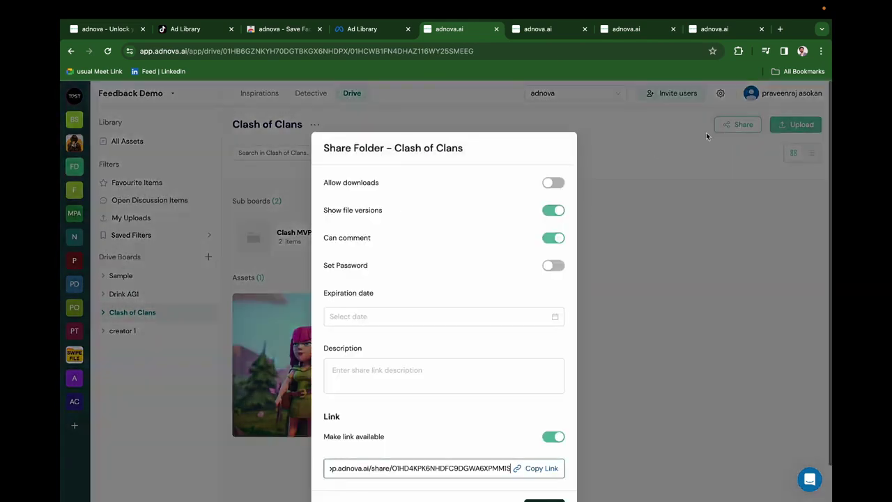
left_click(626, 204)
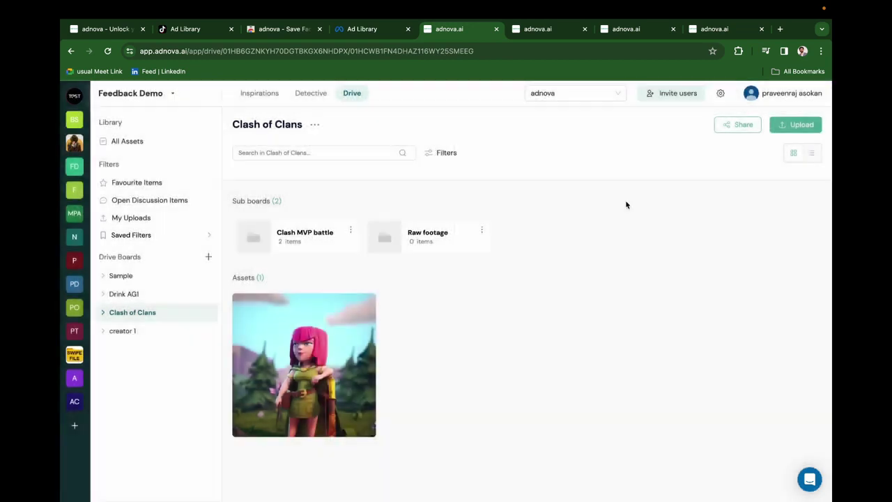
Copy the Collect Files link for the Clash of Clans board and view its already open file upload page
left_click(314, 127)
left_click(341, 196)
left_click(534, 313)
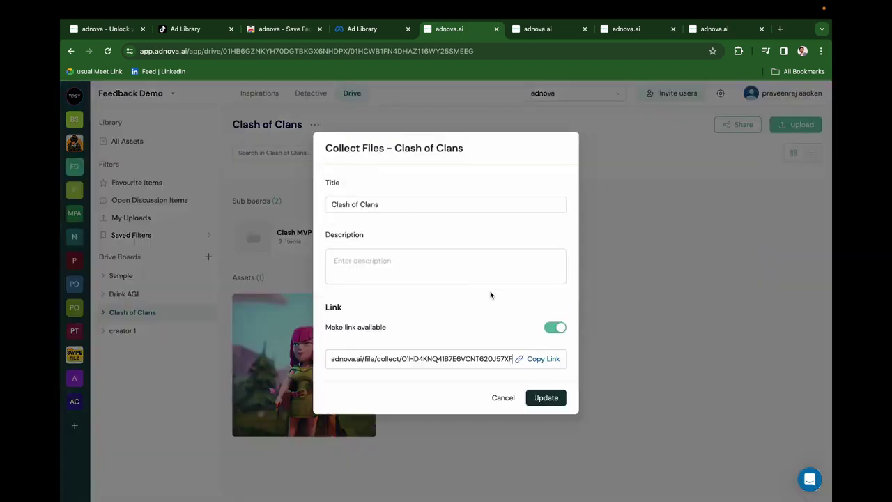
left_click(536, 360)
left_click(538, 35)
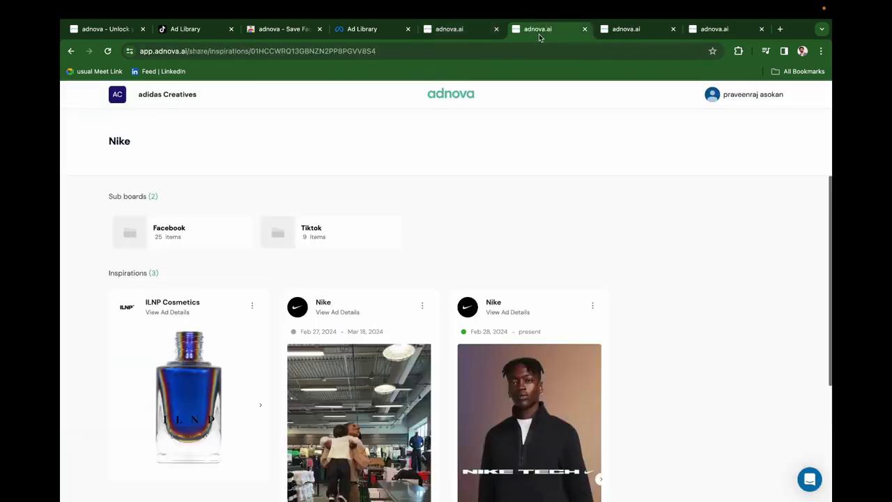
left_click(626, 29)
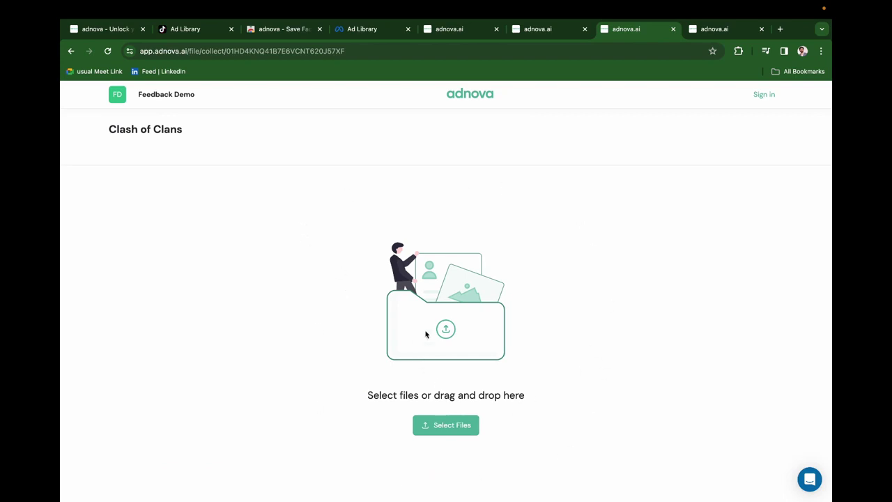
Return to the Clash of Clans board, close the Collect Files settings, and review the board's available actions
left_click(449, 28)
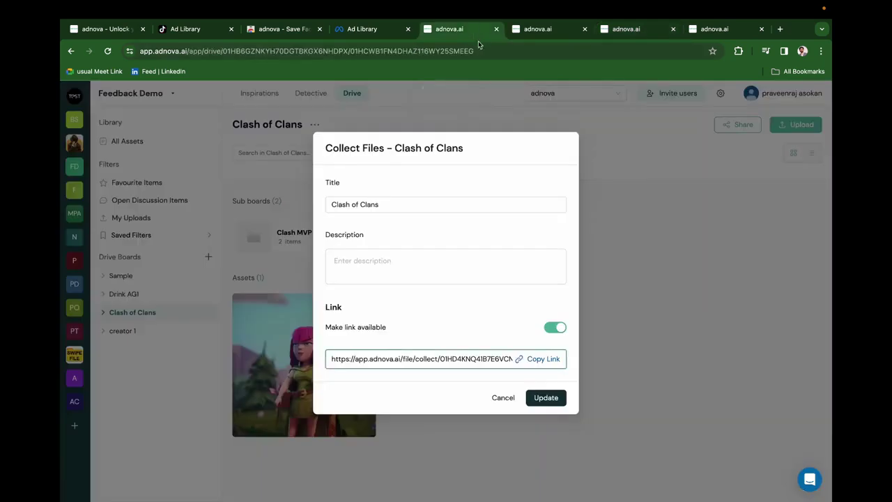
left_click(449, 115)
left_click(321, 127)
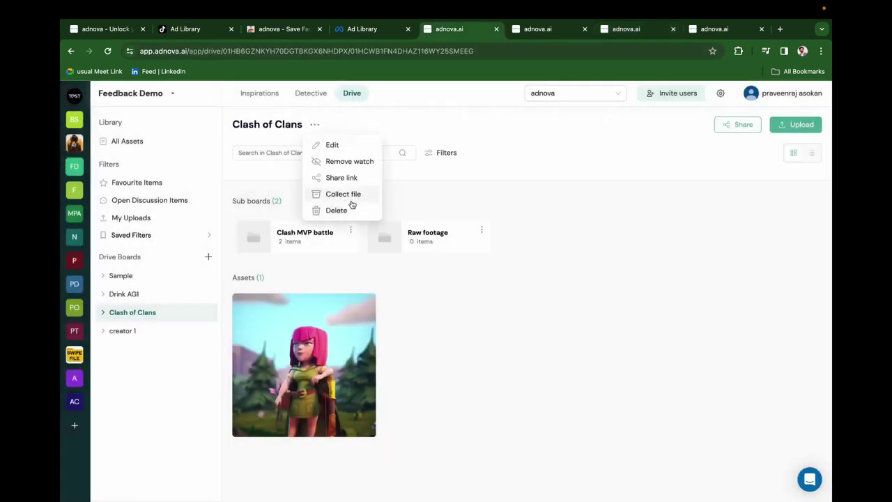
left_click(481, 123)
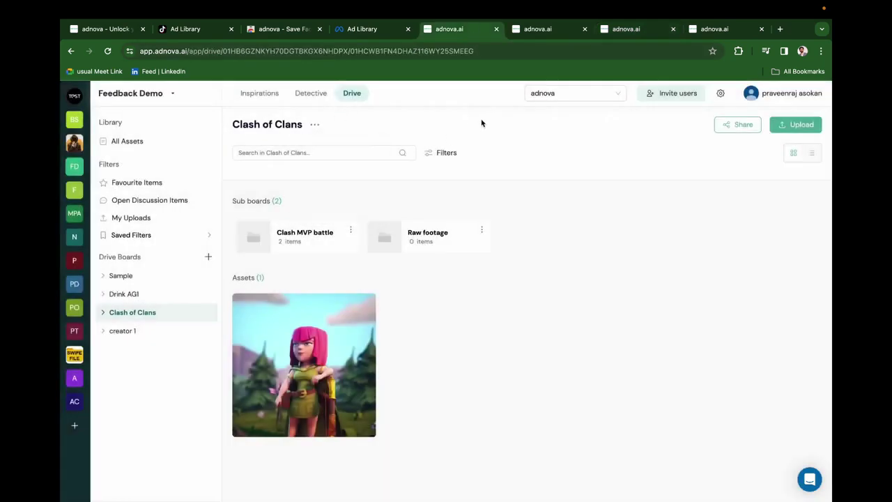